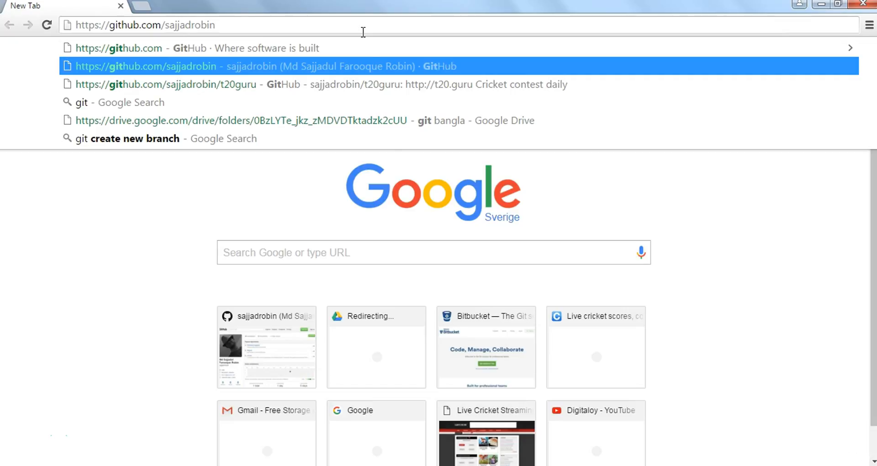
Step: Download the undost repository from the GitHub profile as undost-master.zip
key("Return")
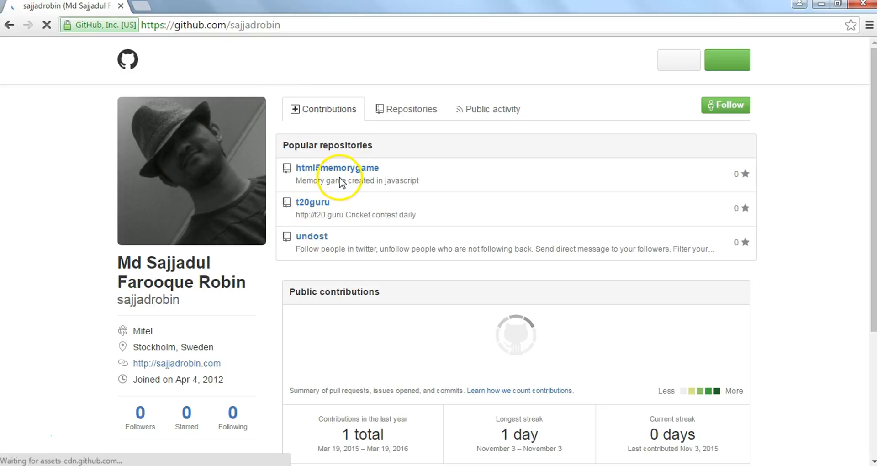
left_click(323, 238)
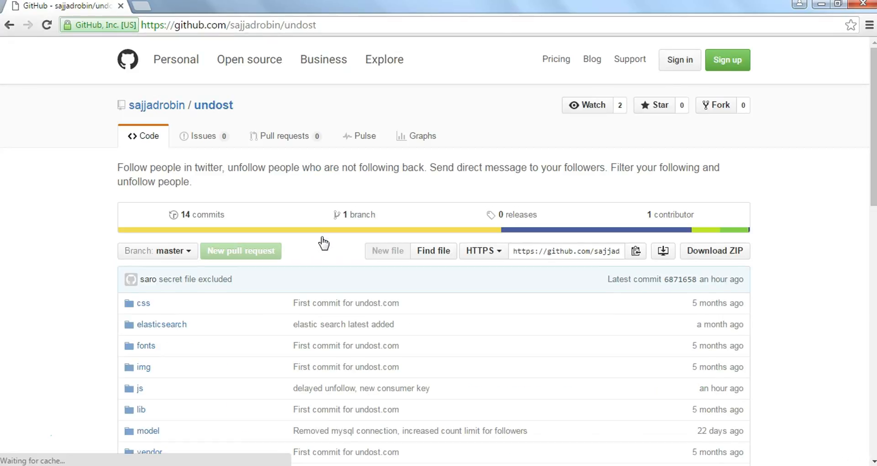
left_click(554, 184)
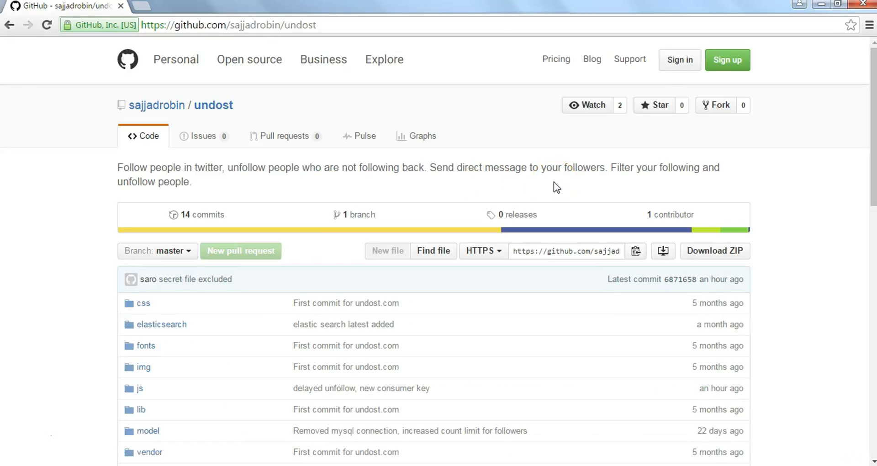
left_click(614, 119)
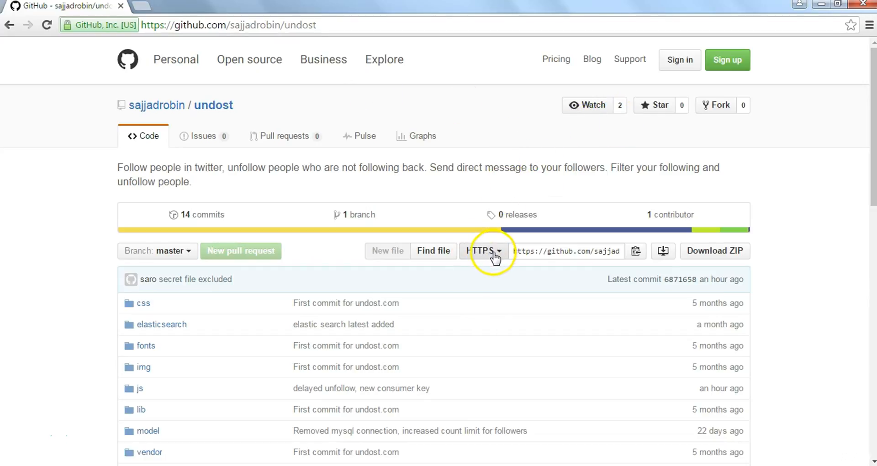
left_click(707, 259)
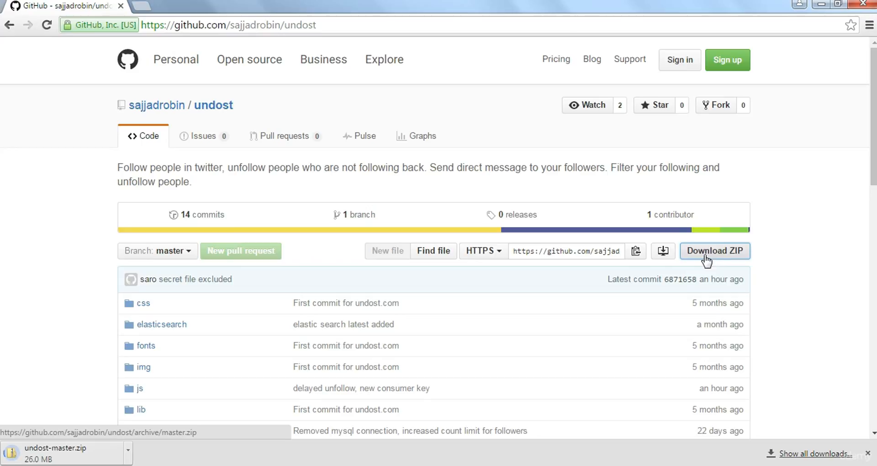
Step: Search Google for 'xampp download' and open the Apache Friends XAMPP download page
key("ctrl+t")
type("xam")
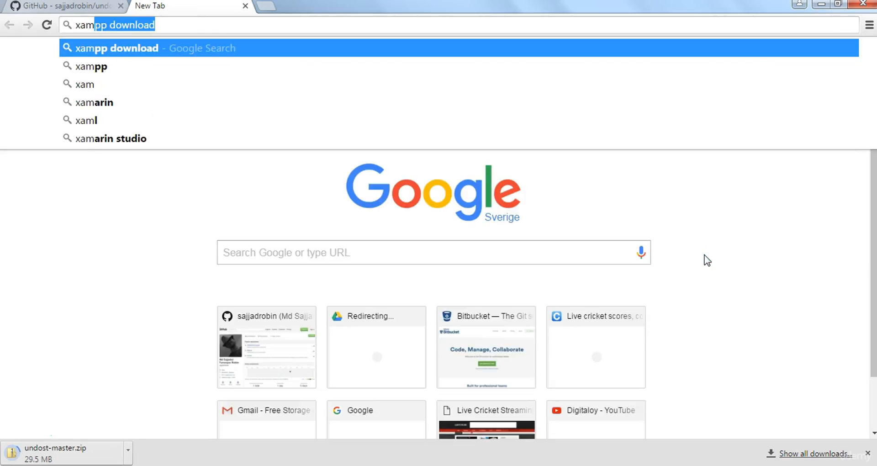
key("Return")
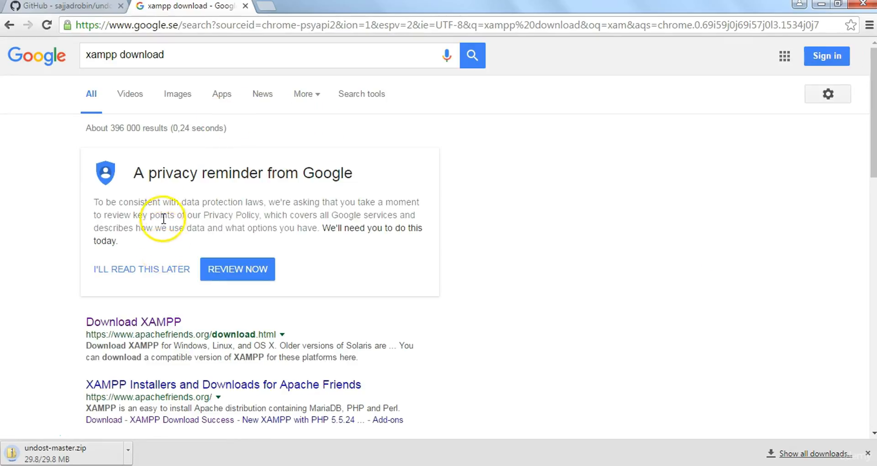
left_click(173, 269)
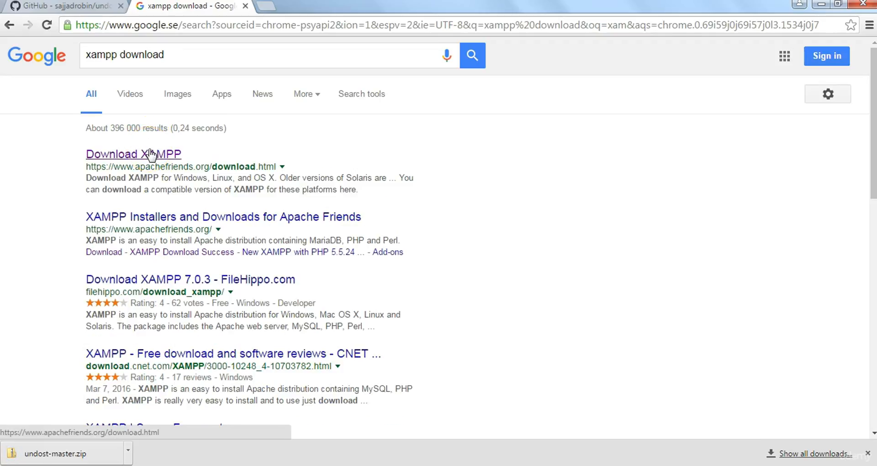
left_click(151, 154)
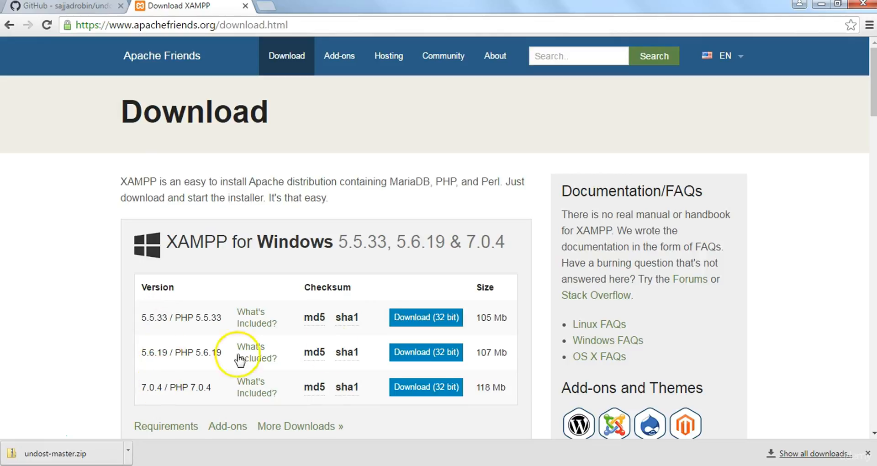
mouse_move(338, 355)
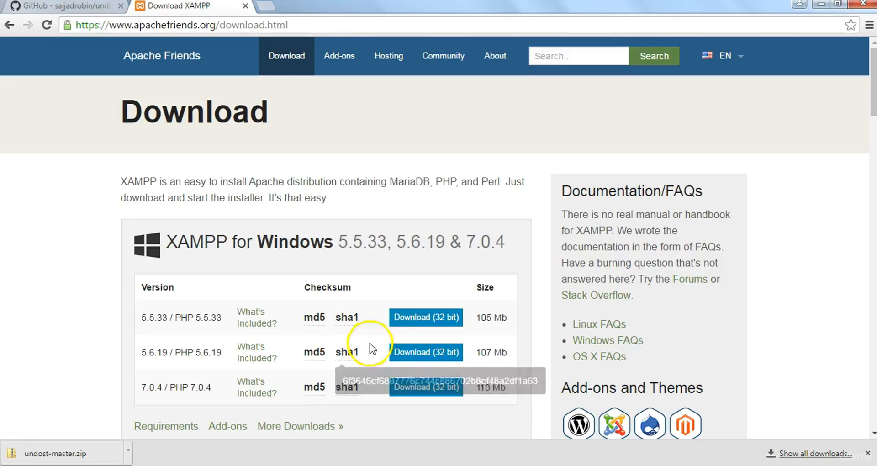
Step: Start the XAMPP 5.6.19 32-bit Windows installer download, then cancel it
left_click(415, 352)
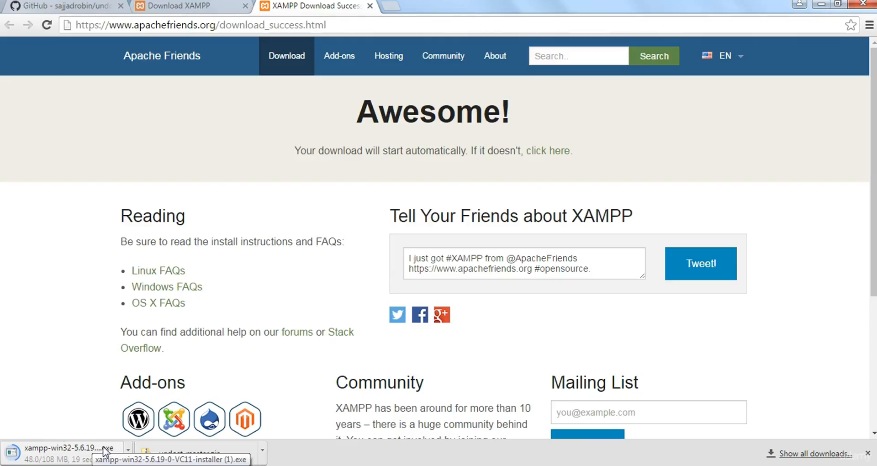
left_click(128, 449)
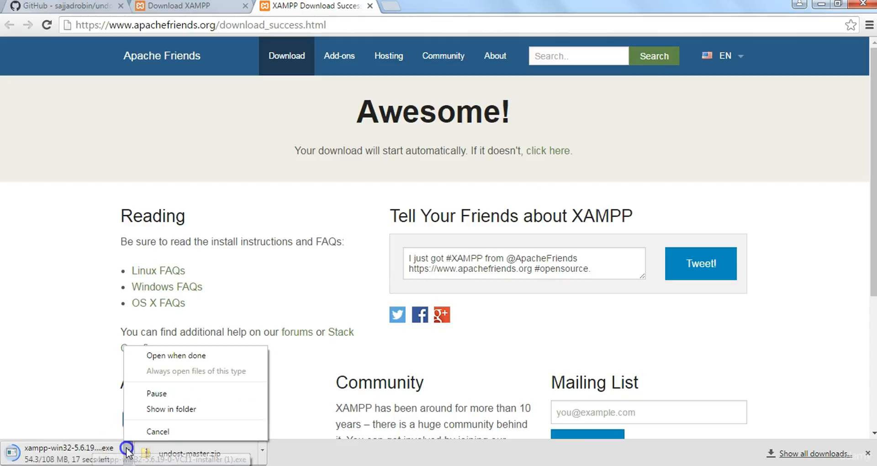
left_click(189, 430)
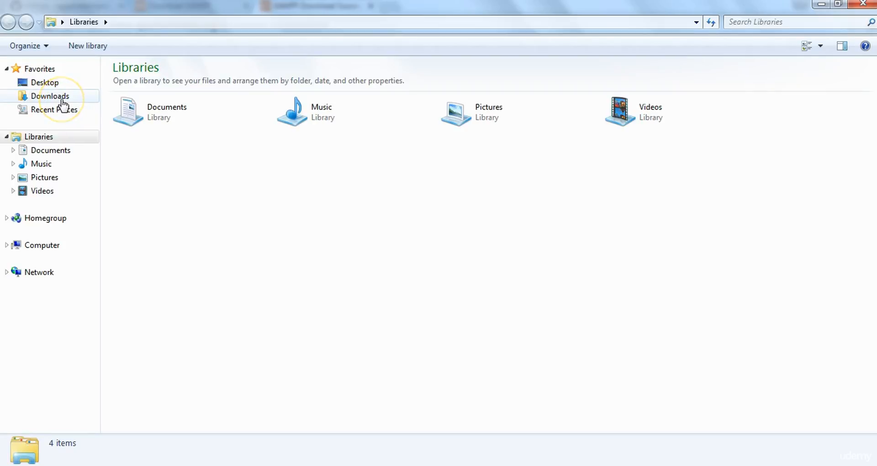
Step: Run xampp-win32-5.6.19-0-VC11-installer.exe from the Downloads folder
left_click(62, 99)
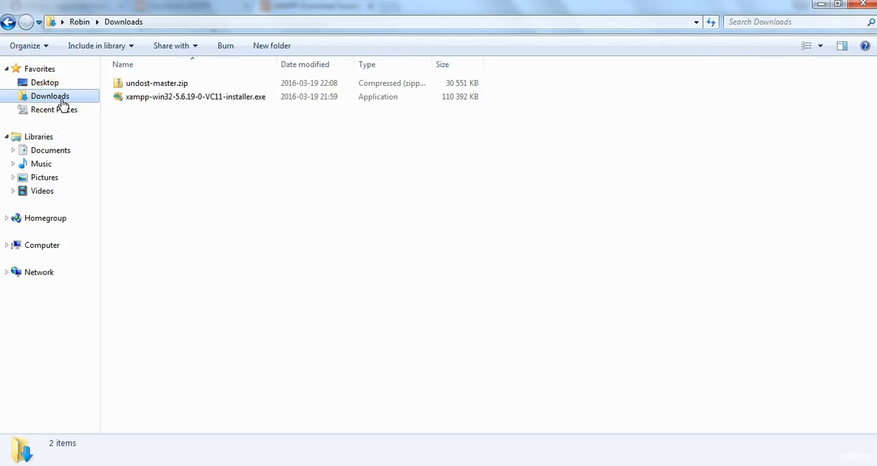
left_click(144, 101)
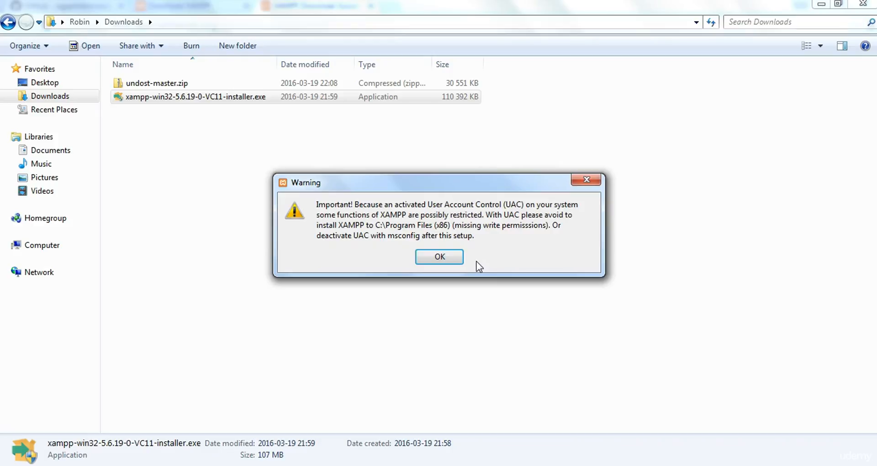
Step: Accept the UAC warning and advance setup with all components to the C:\xampp folder step
left_click(434, 258)
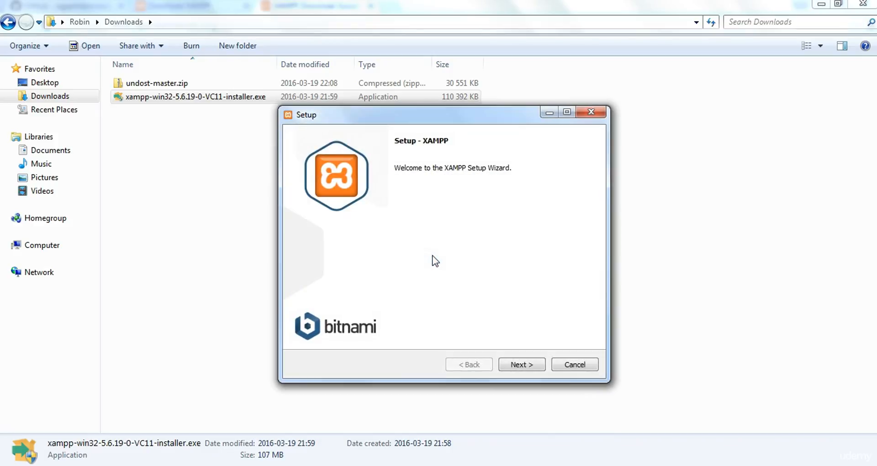
left_click(521, 364)
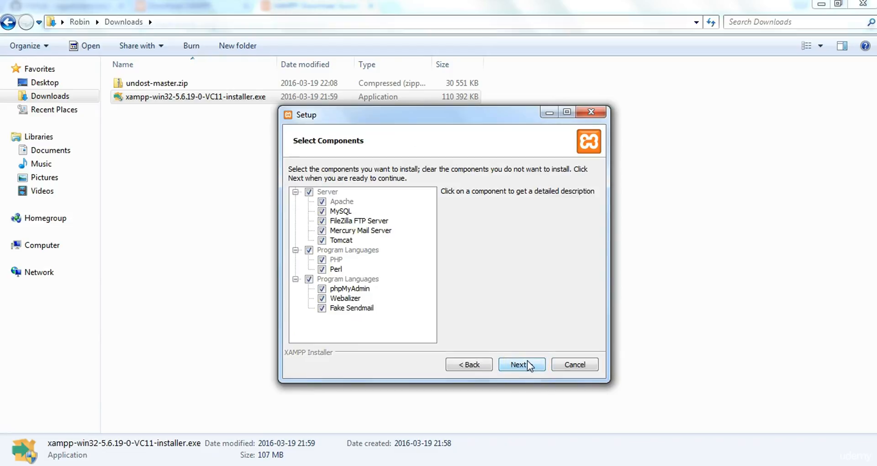
left_click(520, 364)
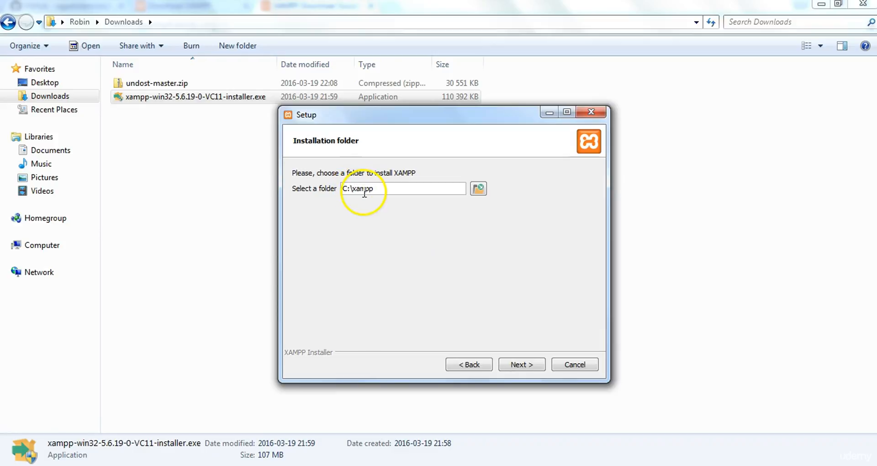
left_click(521, 365)
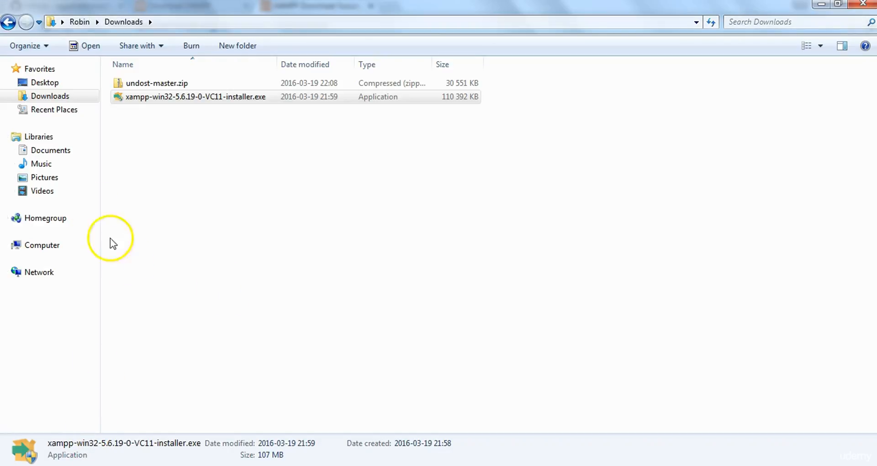
Step: Delete the old xampp folder from drive C: and return to XAMPP Setup
left_click(54, 245)
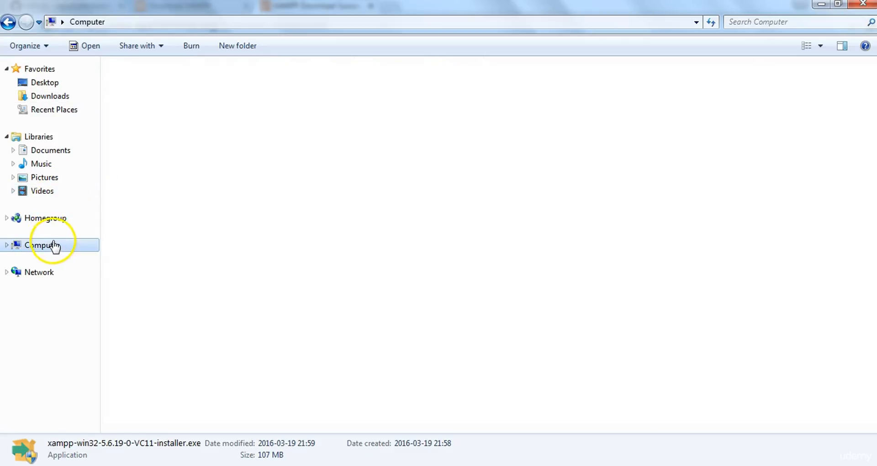
double_click(180, 102)
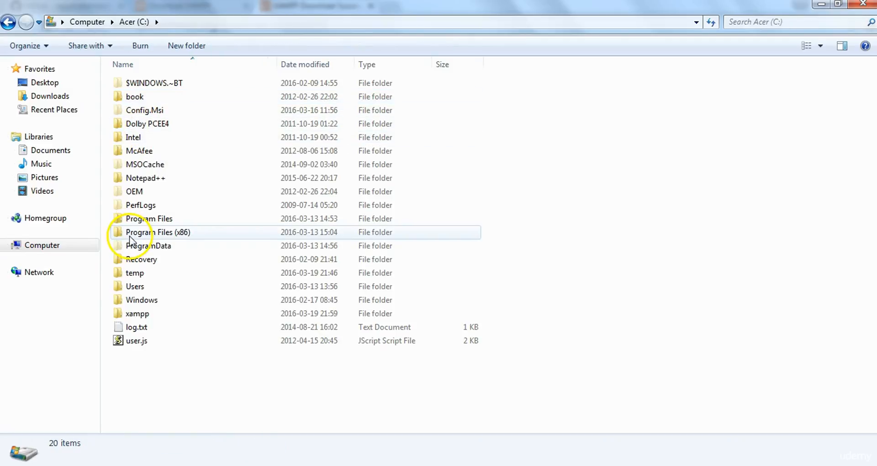
left_click(138, 313)
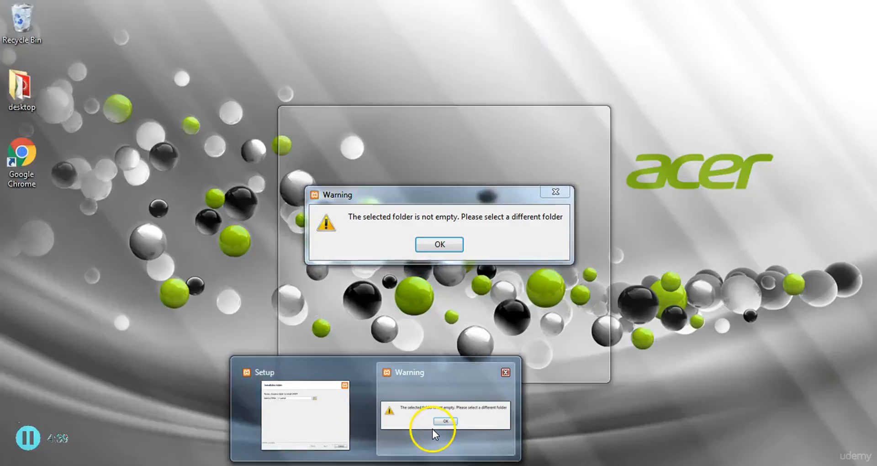
left_click(432, 428)
left_click(451, 251)
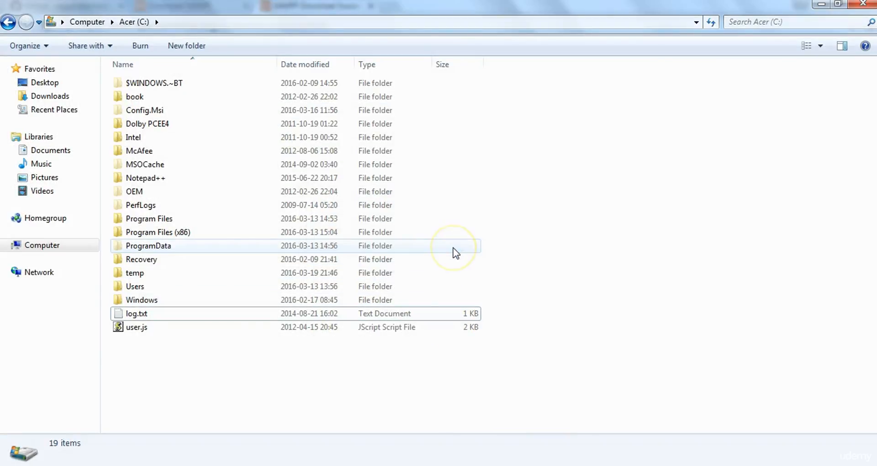
left_click(376, 402)
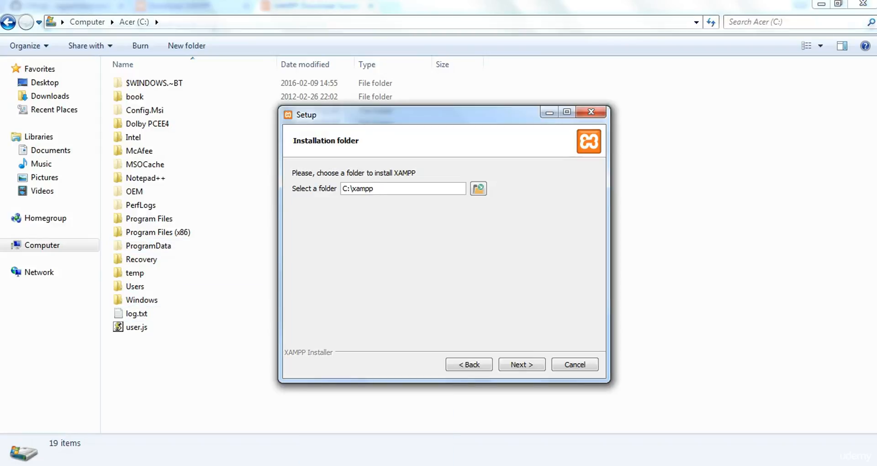
Step: Continue setup past the Bitnami page, closing its web page, and install into C:\xampp
left_click(513, 364)
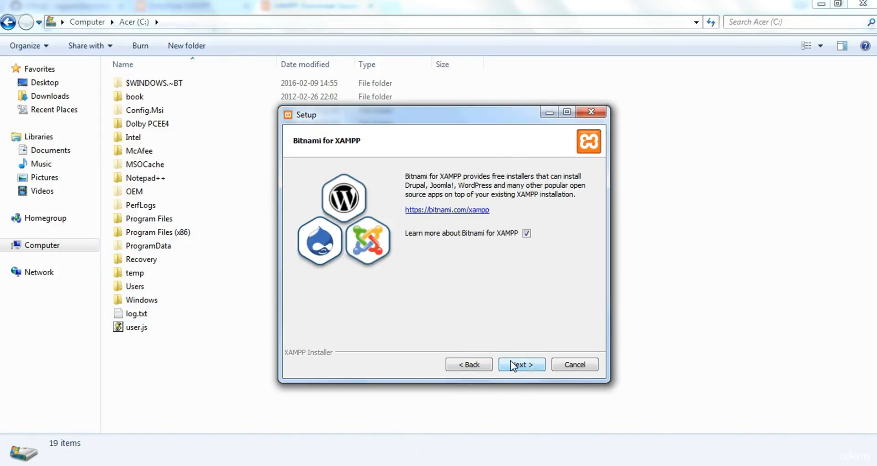
left_click(512, 364)
left_click(513, 365)
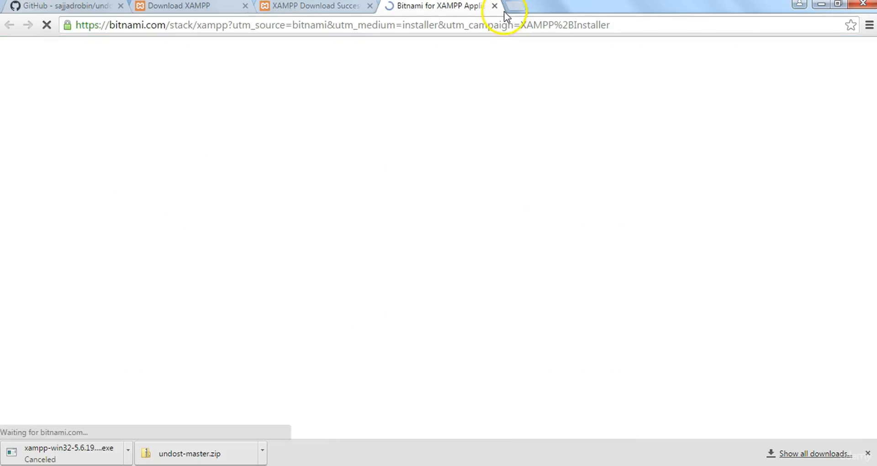
left_click(495, 6)
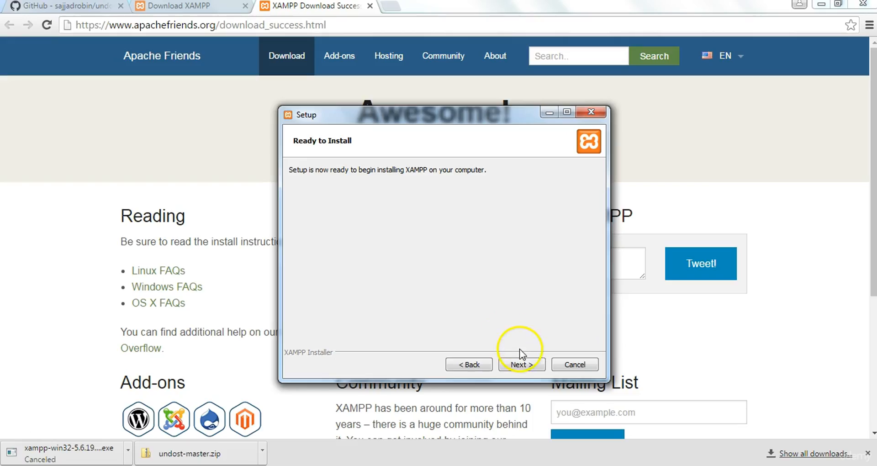
left_click(521, 364)
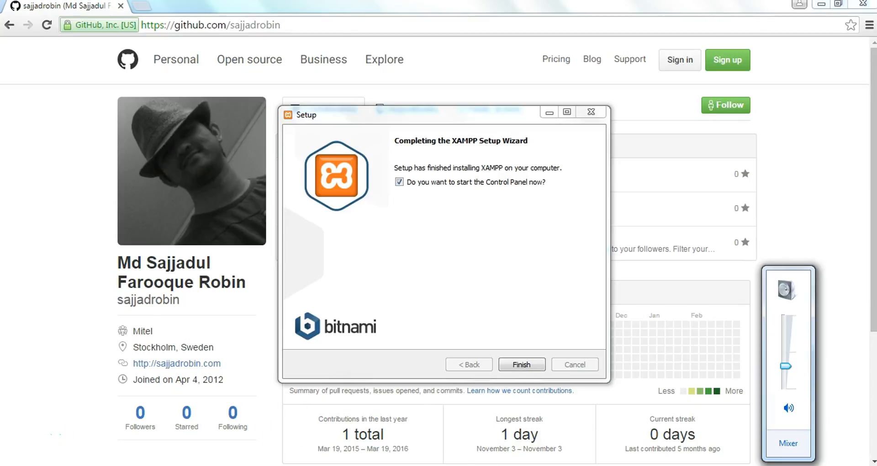
Step: Finish setup, keep English as the language, and launch XAMPP Control Panel v3.2.2
key("Escape")
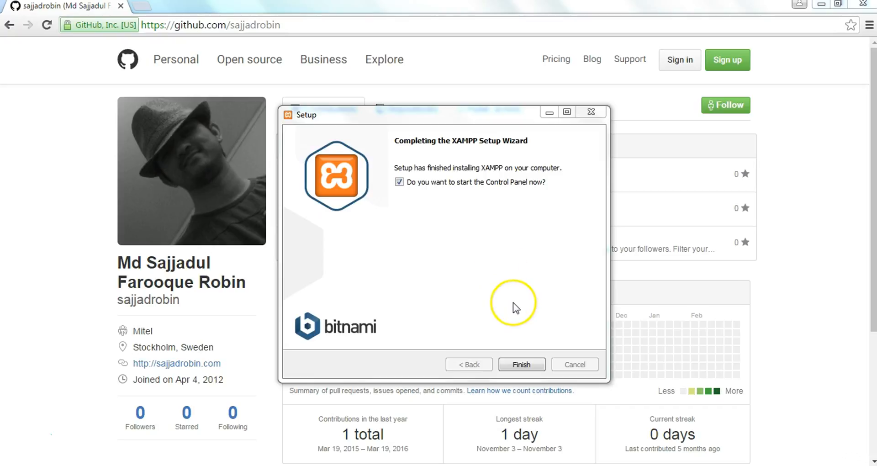
left_click(521, 365)
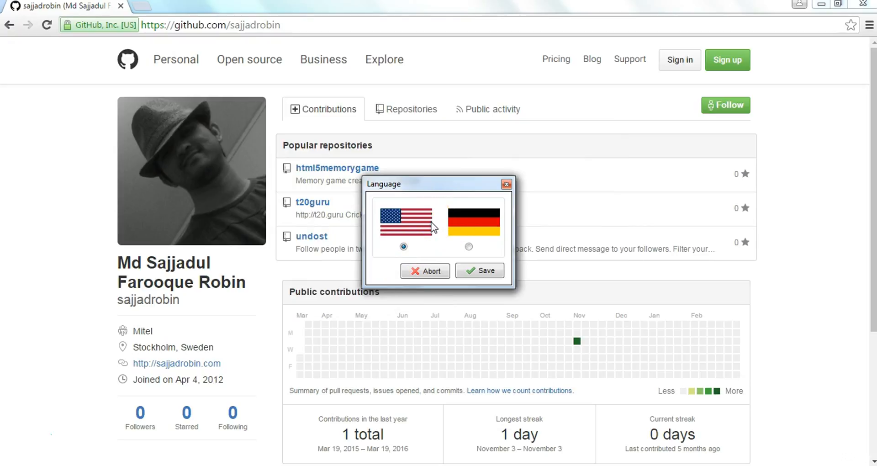
left_click(455, 226)
left_click(434, 270)
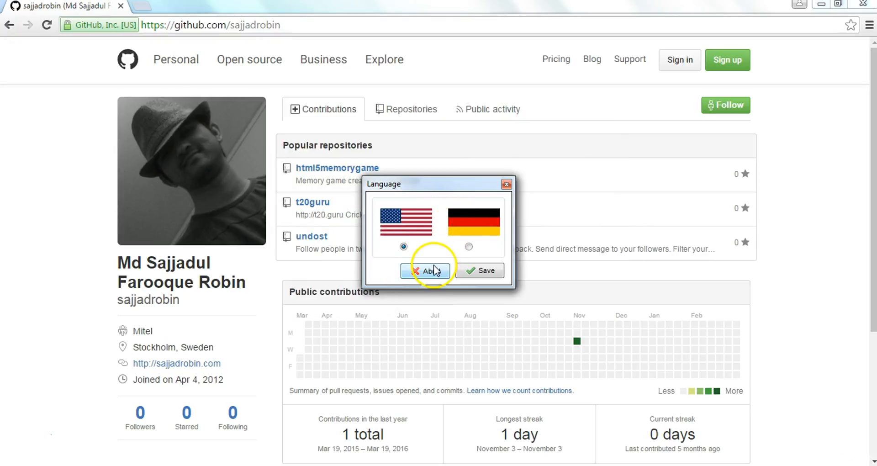
left_click(486, 271)
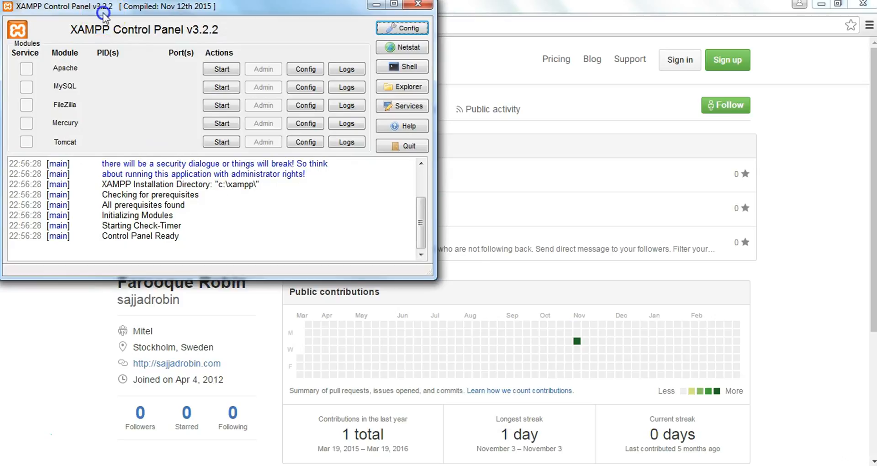
Step: Bring the Control Panel into view and start Apache on ports 80 and 443
left_click_drag(102, 12, 160, 41)
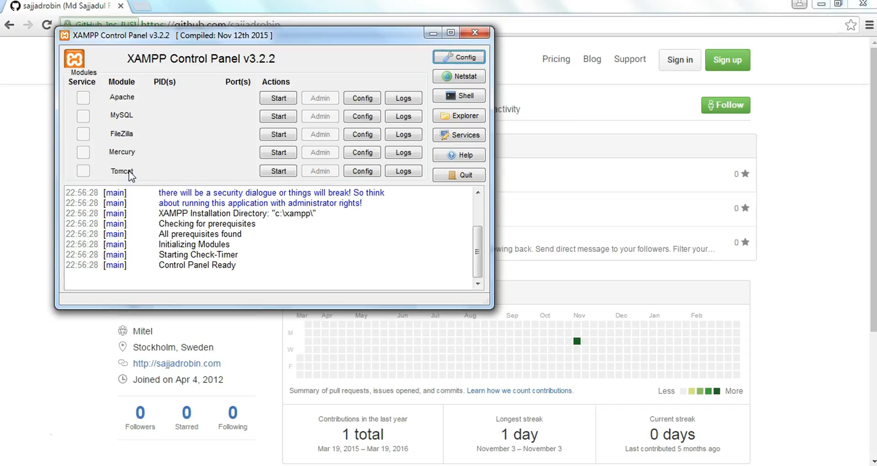
left_click(83, 96)
left_click(279, 98)
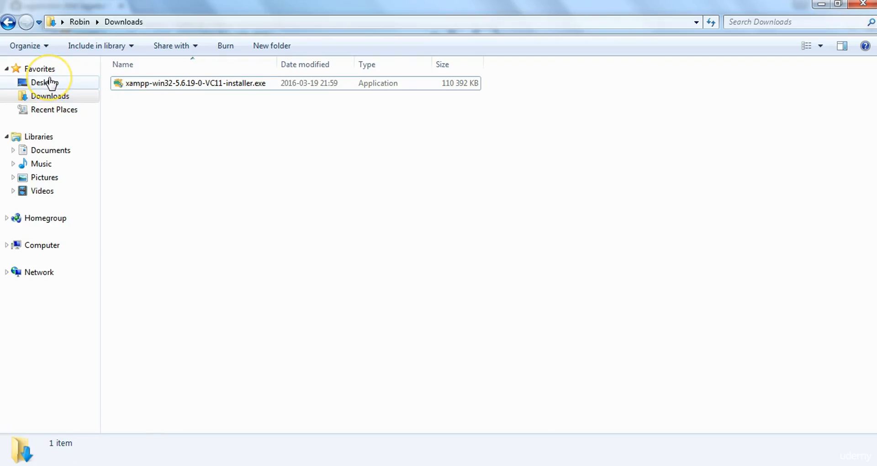
Step: Download undost-master.zip again and confirm it appears in Downloads at 30 551 KB
left_click(89, 96)
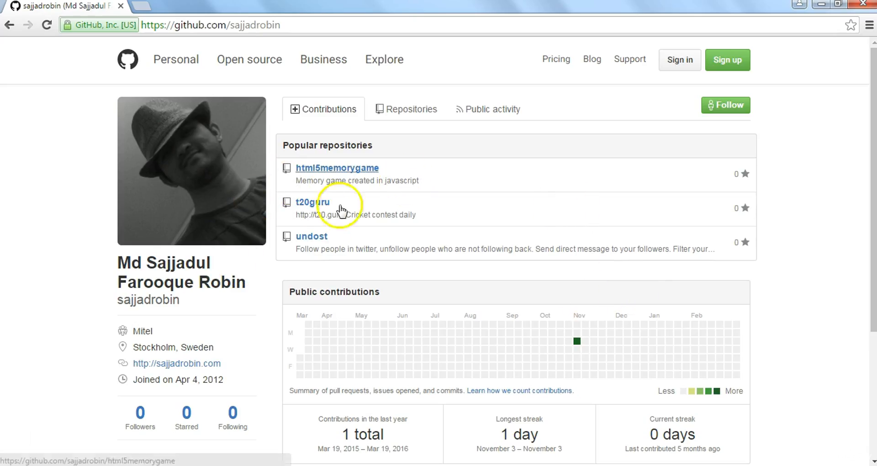
left_click(322, 237)
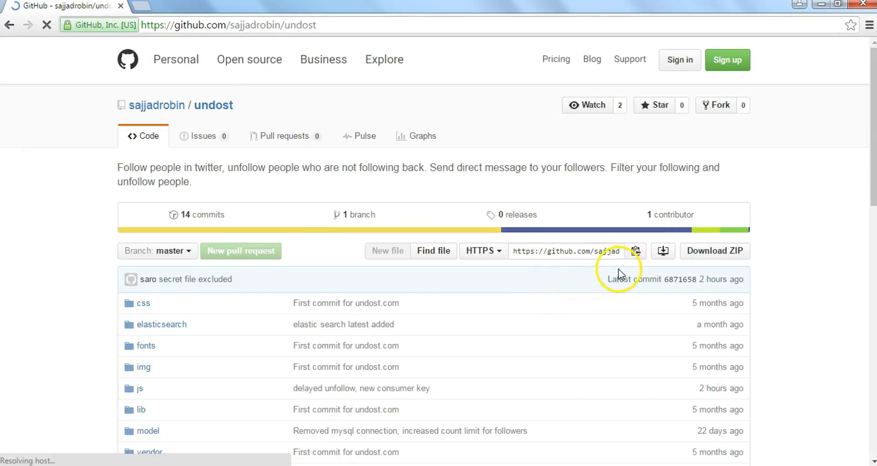
left_click(706, 253)
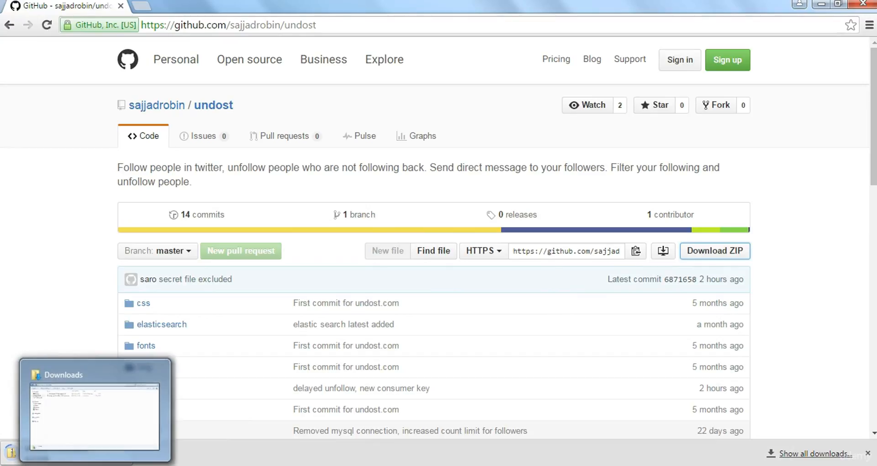
left_click(95, 465)
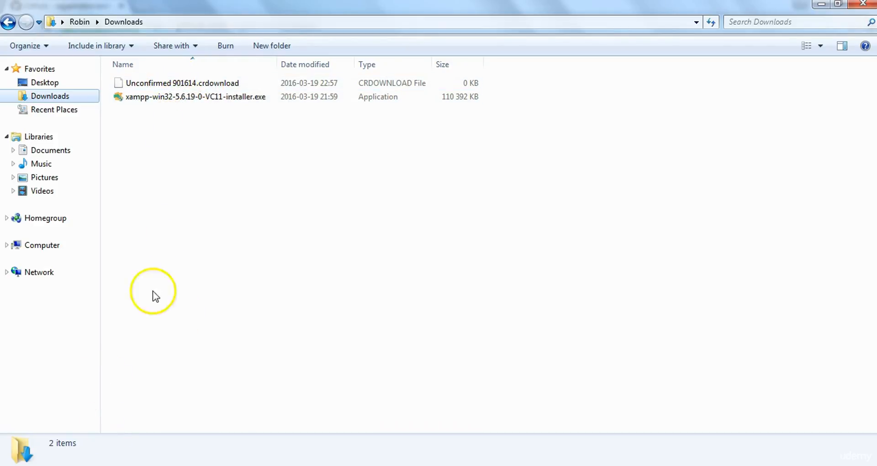
left_click(241, 327)
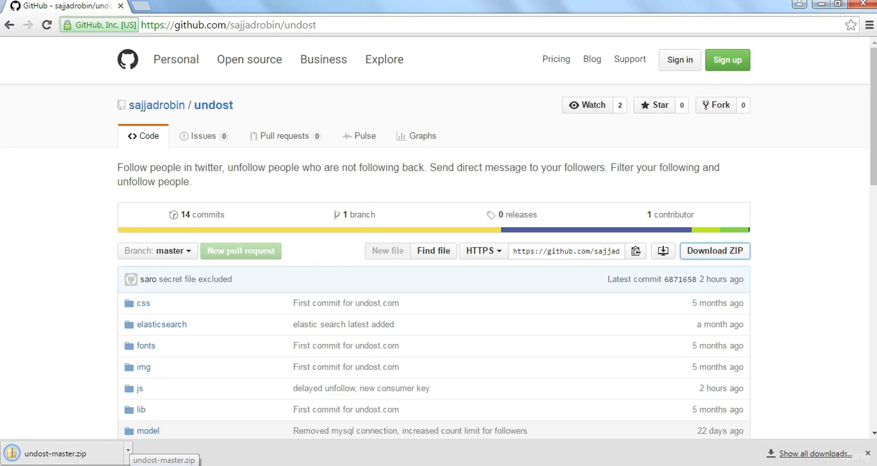
key("alt+Tab")
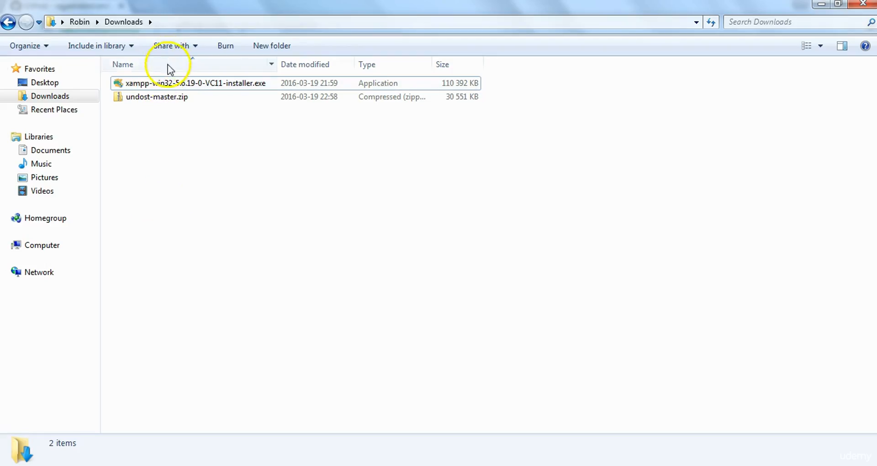
Step: Paste undost-master.zip from Downloads into C:\xampp\htdocs beside the default XAMPP files
left_click(164, 98)
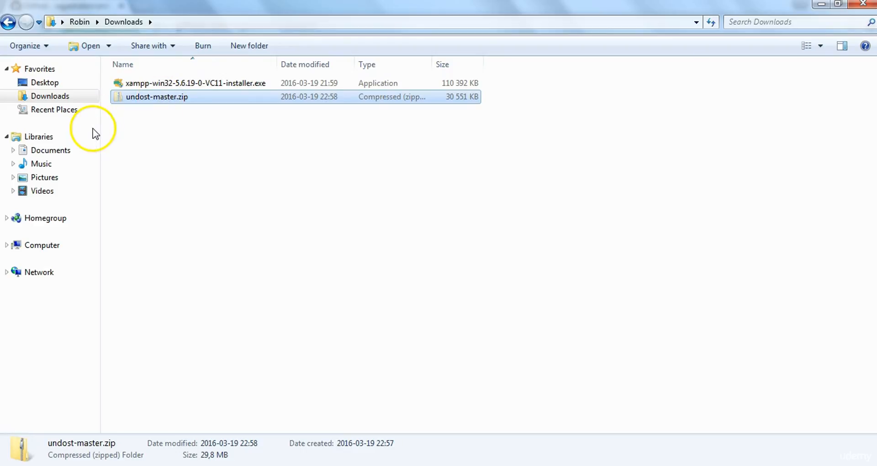
left_click(50, 257)
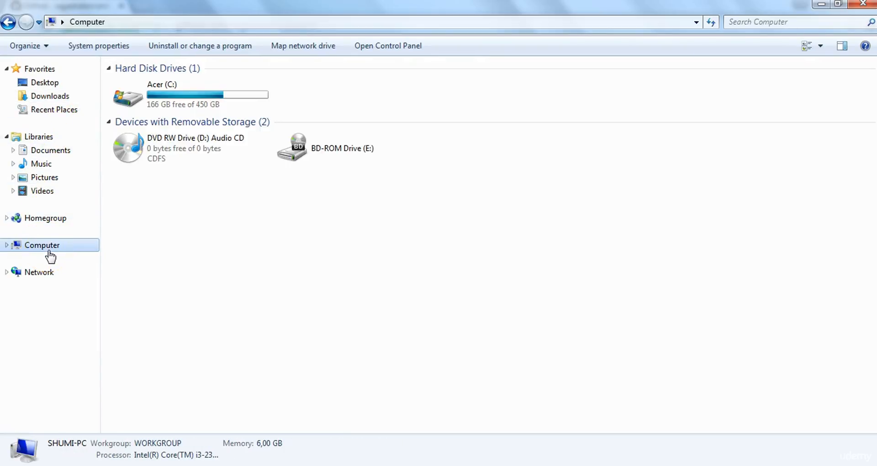
double_click(204, 103)
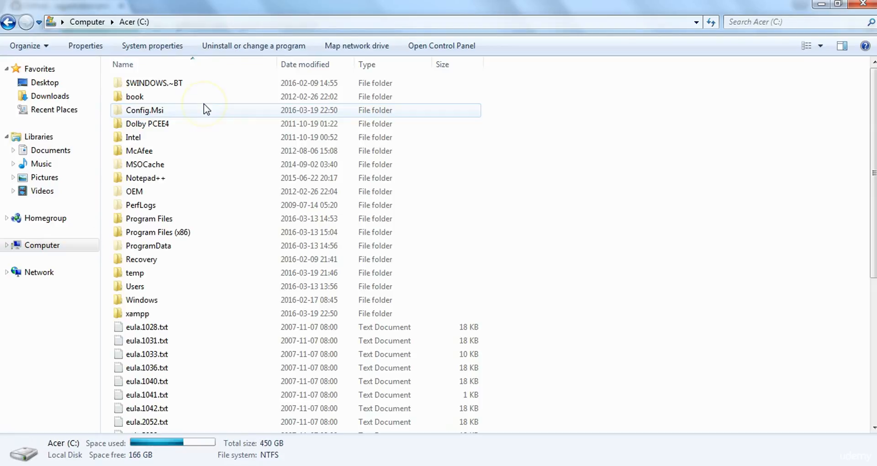
double_click(142, 314)
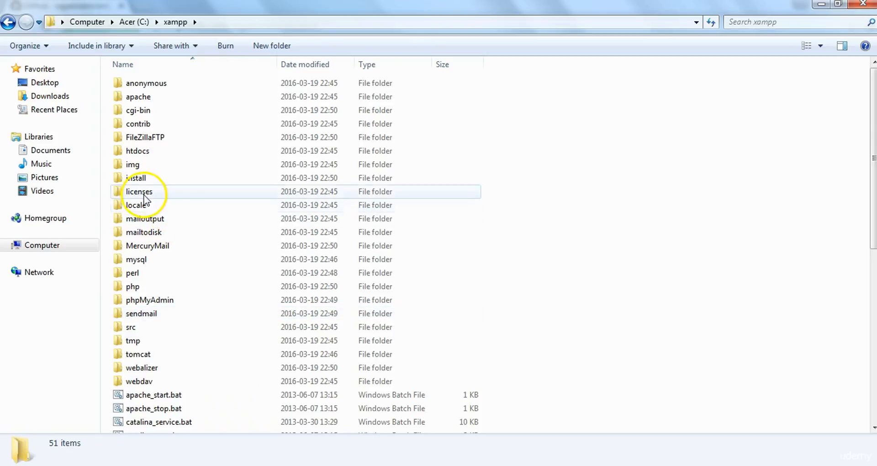
double_click(137, 151)
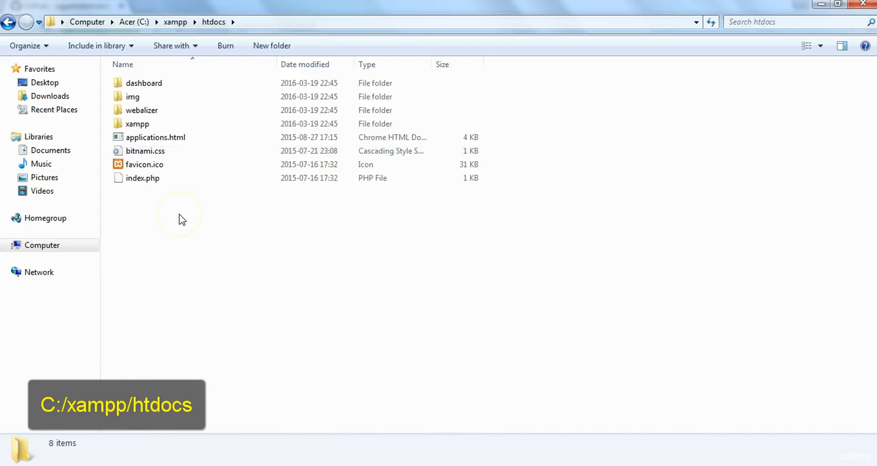
key("ctrl+v")
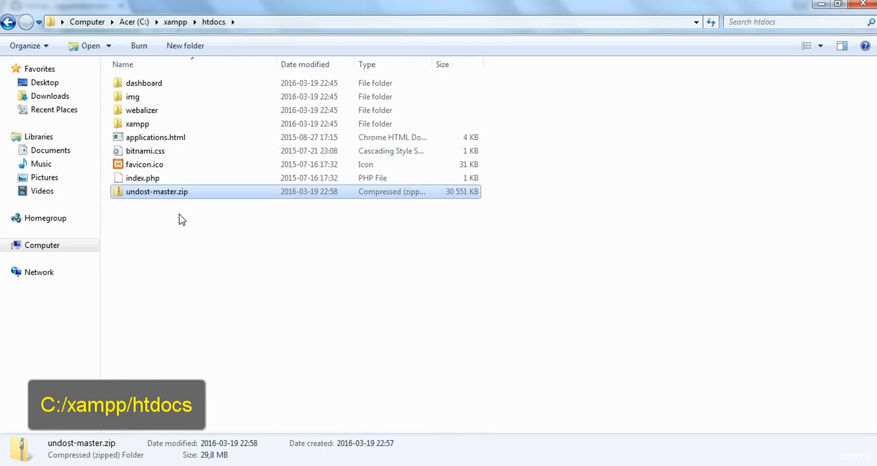
left_click(172, 201)
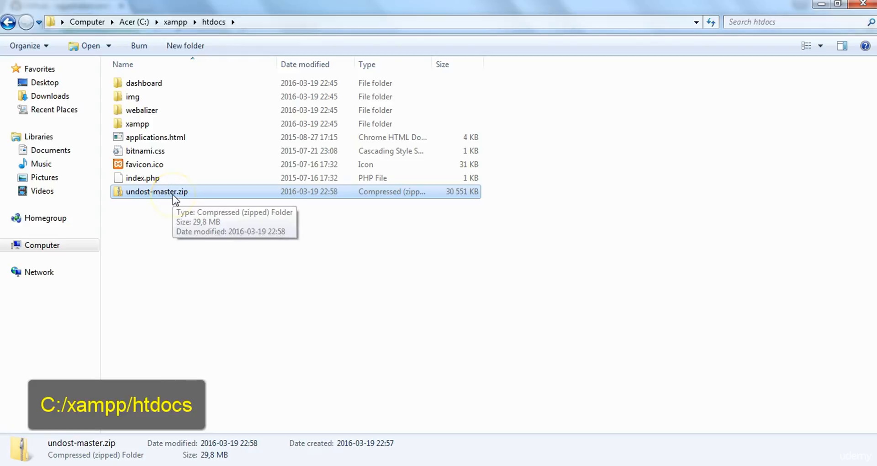
Step: Extract All from undost-master.zip with the destination set to C:\xampp\htdocs\undost
right_click(174, 197)
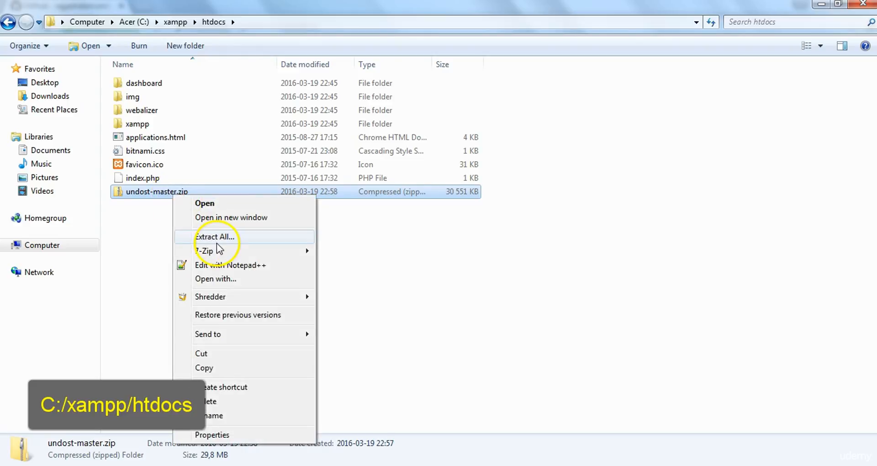
left_click(231, 240)
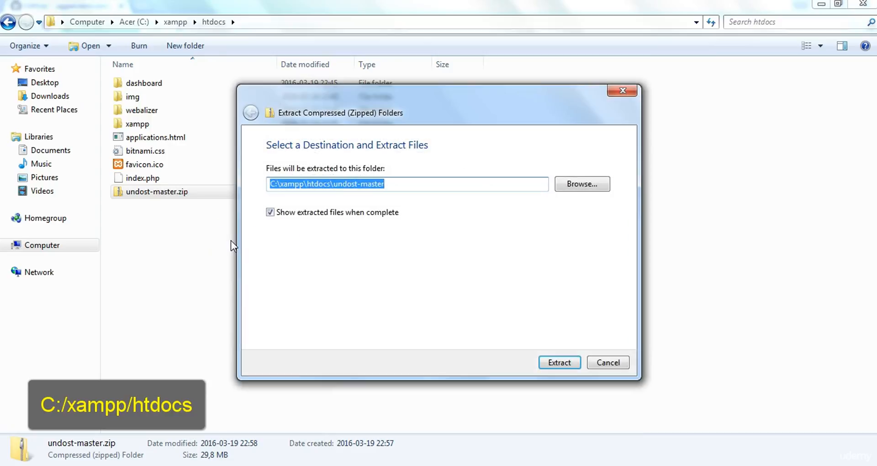
key("End")
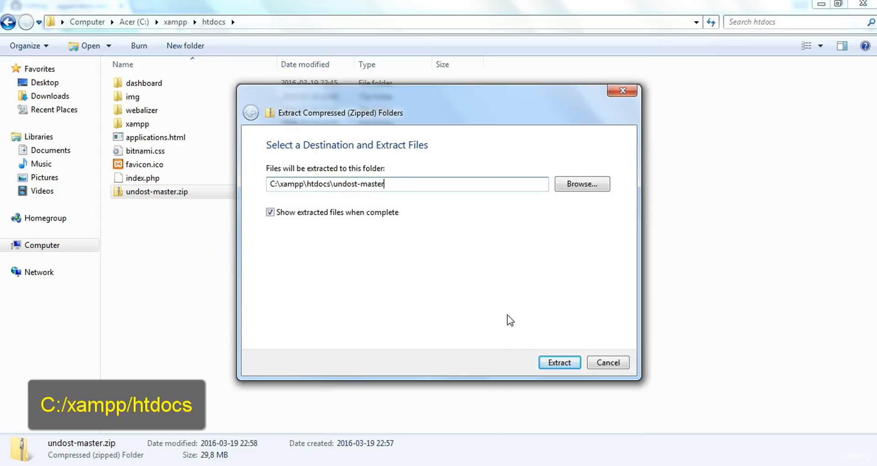
key("BackSpace")
key("BackSpace")
key("BackSpace")
key("BackSpace")
key("BackSpace")
key("BackSpace")
key("BackSpace")
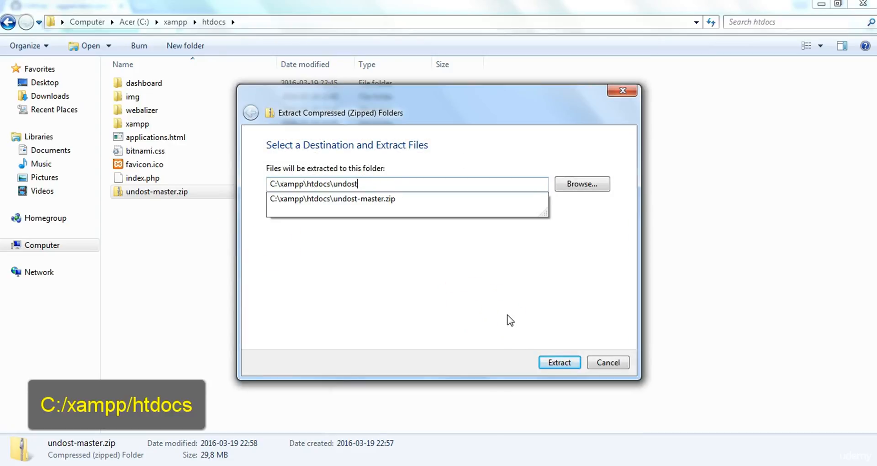
left_click(513, 289)
left_click(549, 300)
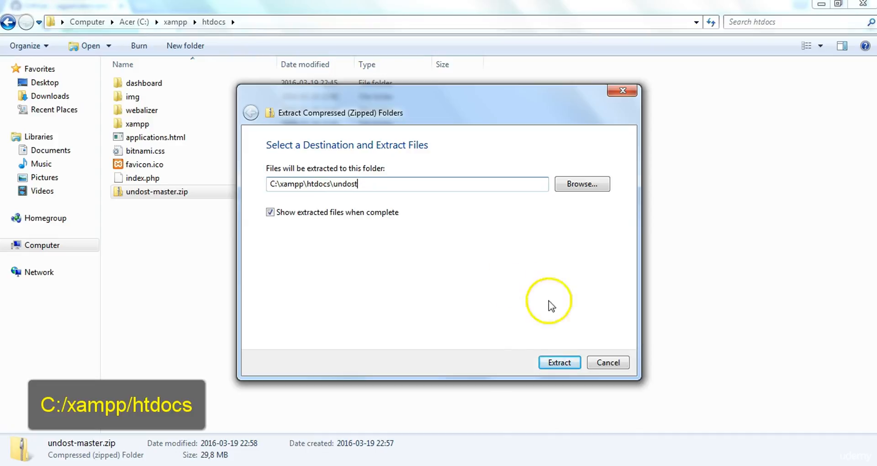
left_click(574, 362)
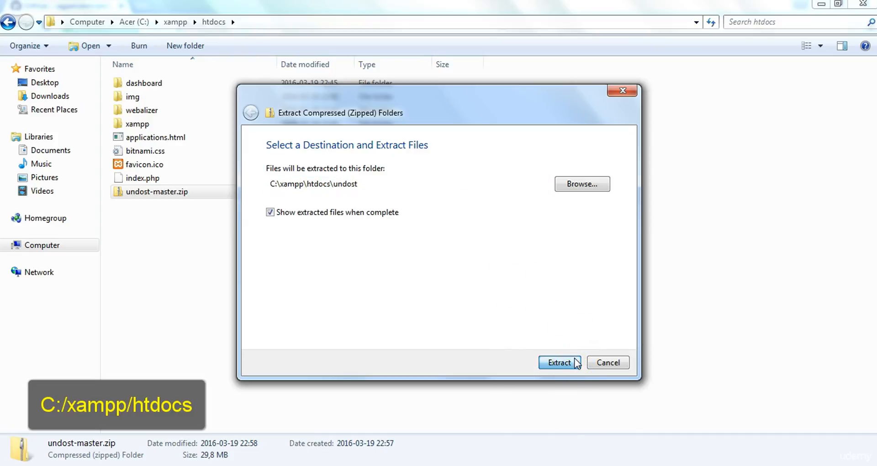
left_click(576, 362)
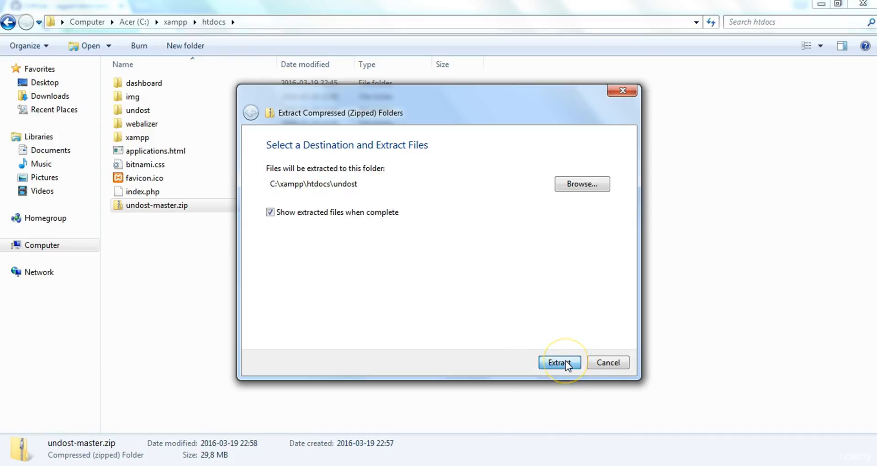
left_click(565, 320)
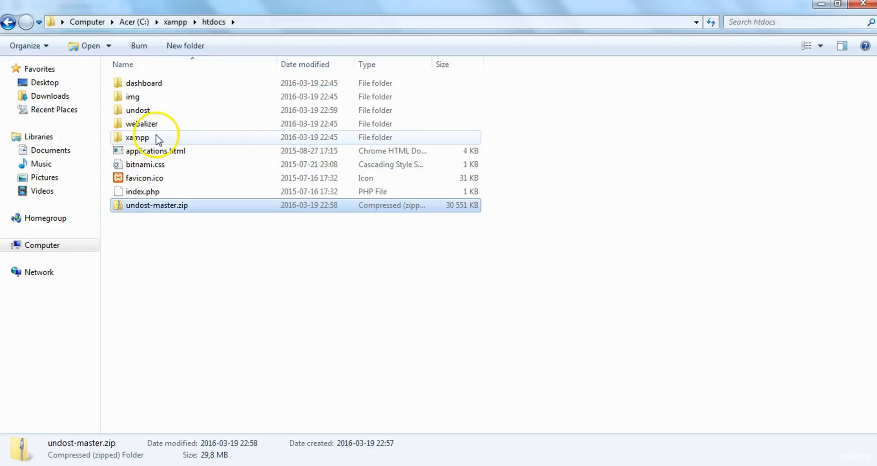
Step: Move all 24 project files from undost\undost-master up into the undost folder
double_click(146, 112)
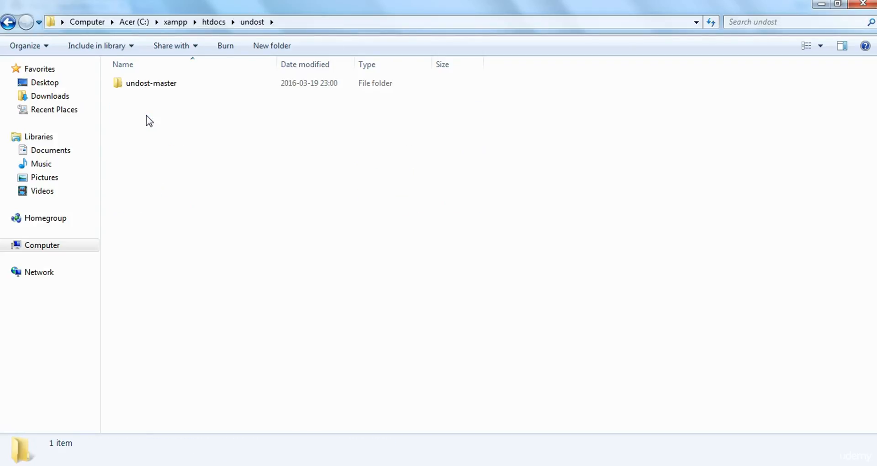
double_click(160, 89)
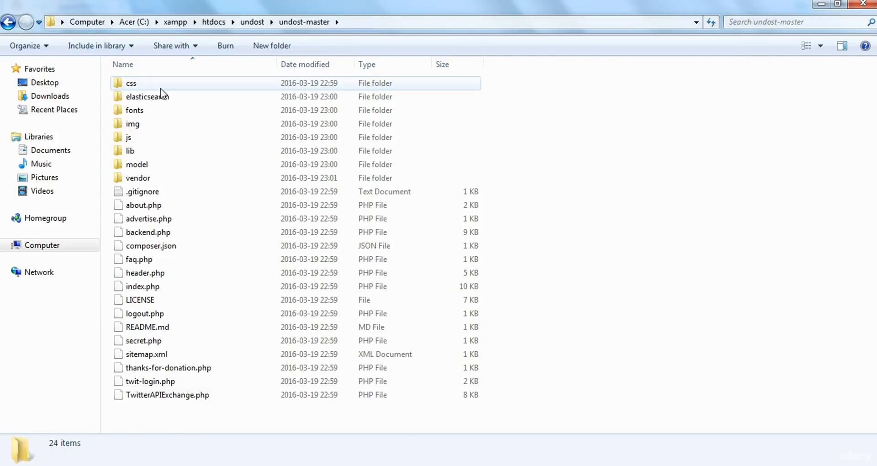
key("ctrl+a")
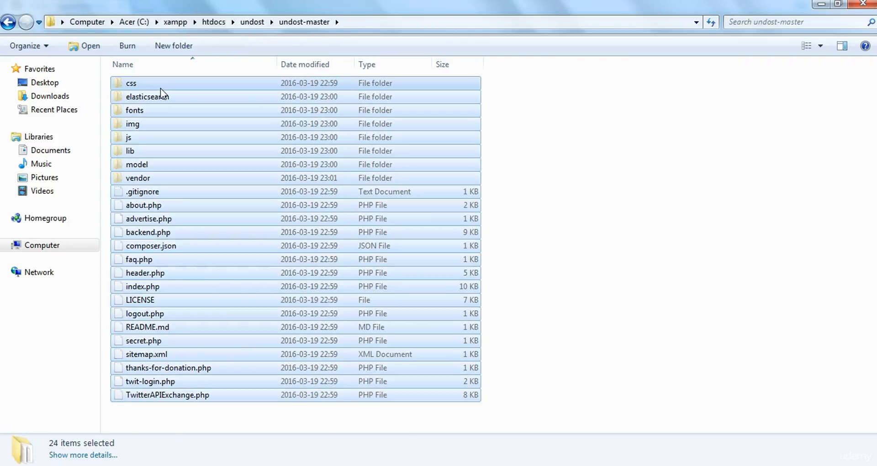
key("BackSpace")
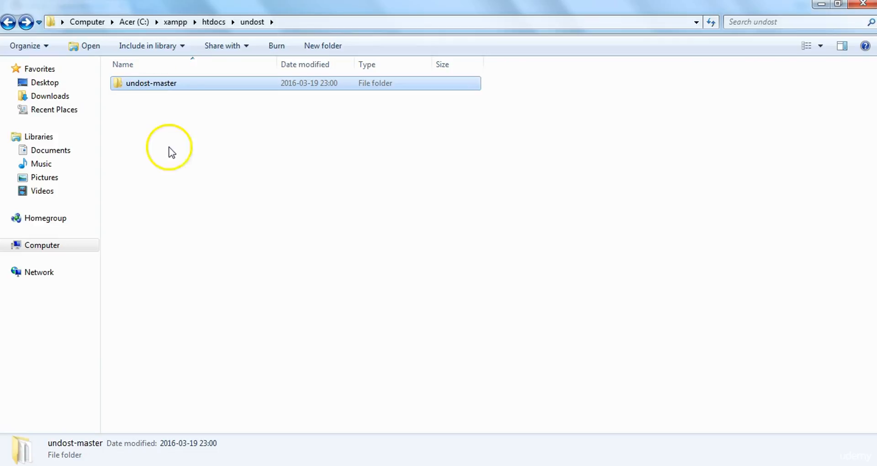
left_click(172, 154)
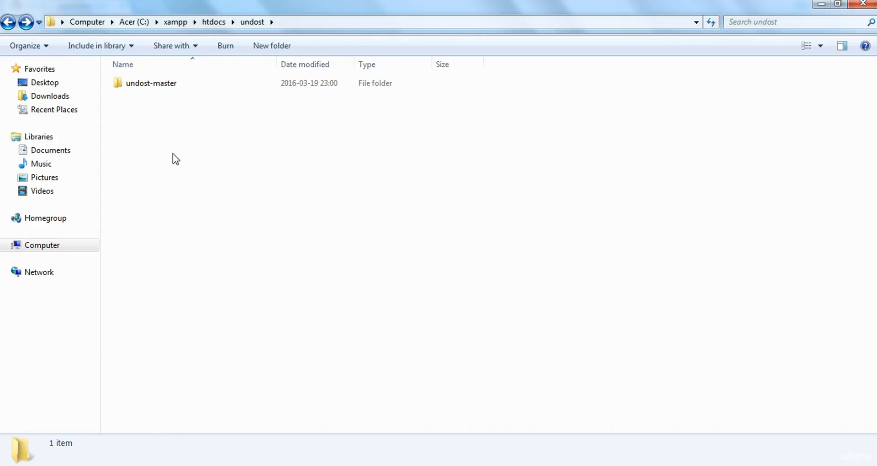
key("ctrl+v")
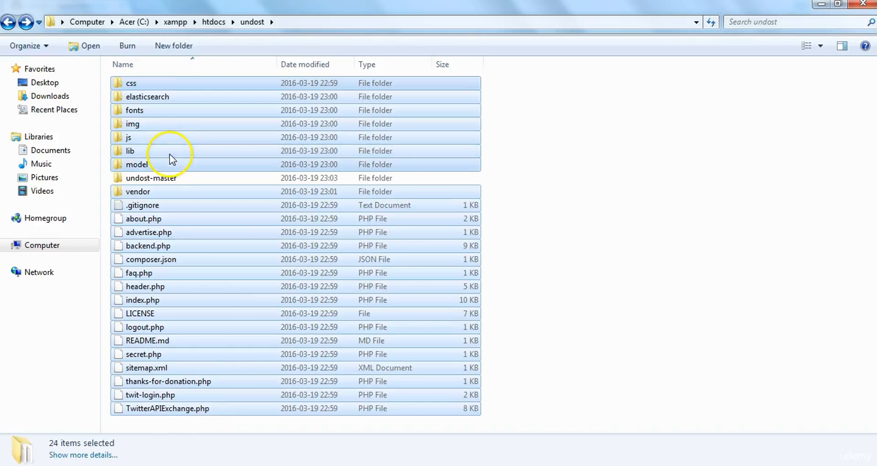
Step: Delete the now-empty undost-master folder to the Recycle Bin
left_click(162, 177)
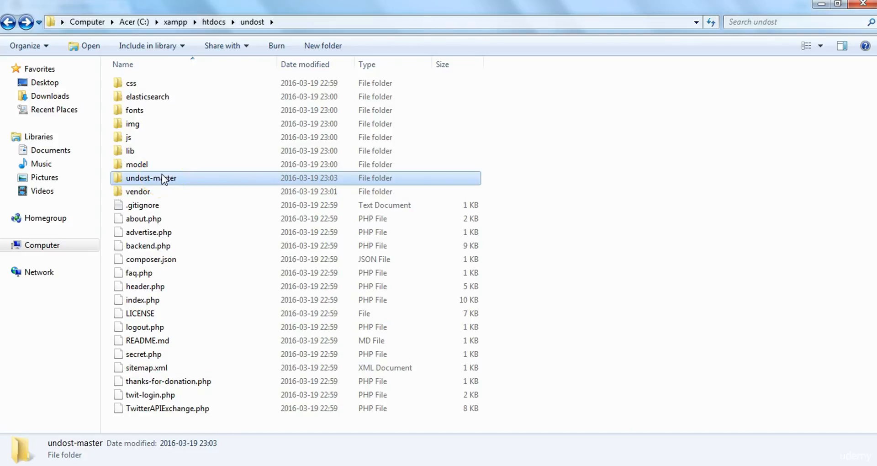
right_click(162, 175)
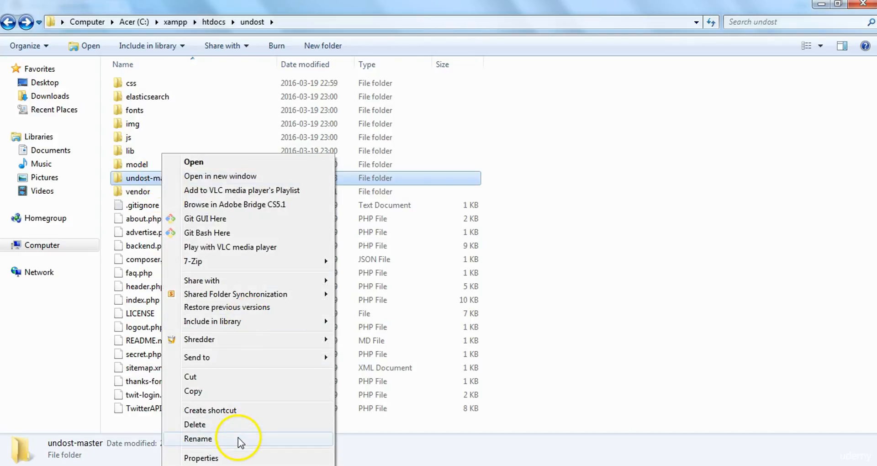
left_click(244, 425)
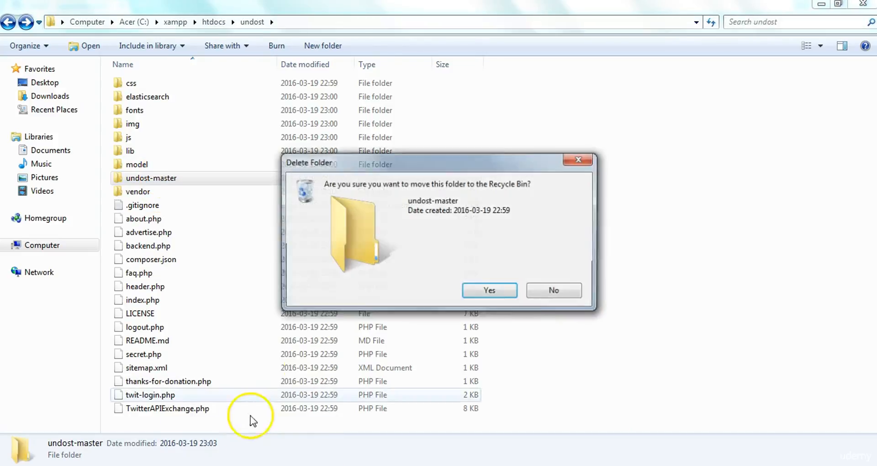
left_click(512, 290)
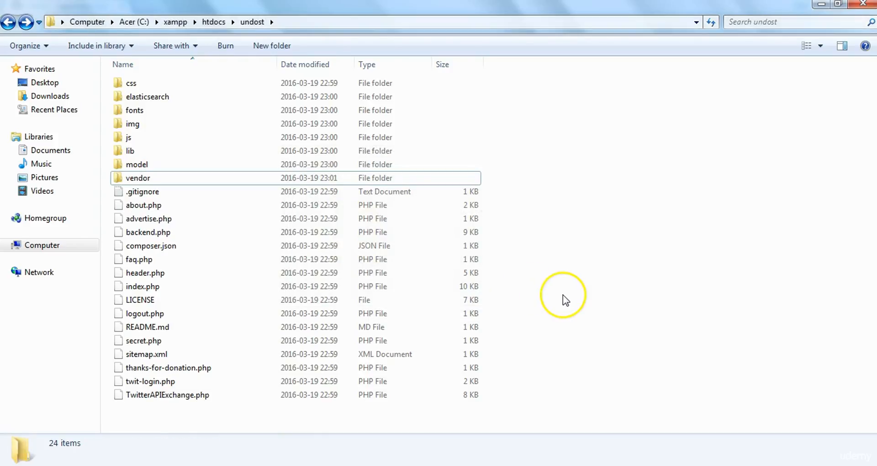
Step: Delete the undost-master.zip archive from the htdocs folder
key("BackSpace")
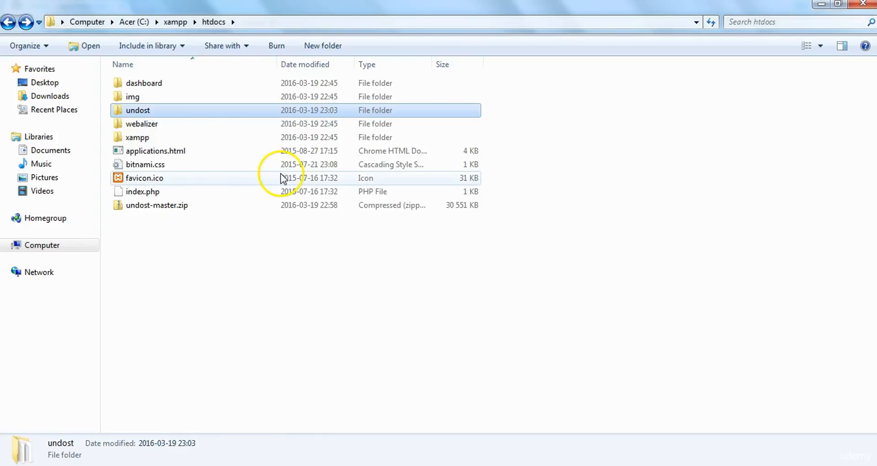
left_click(165, 206)
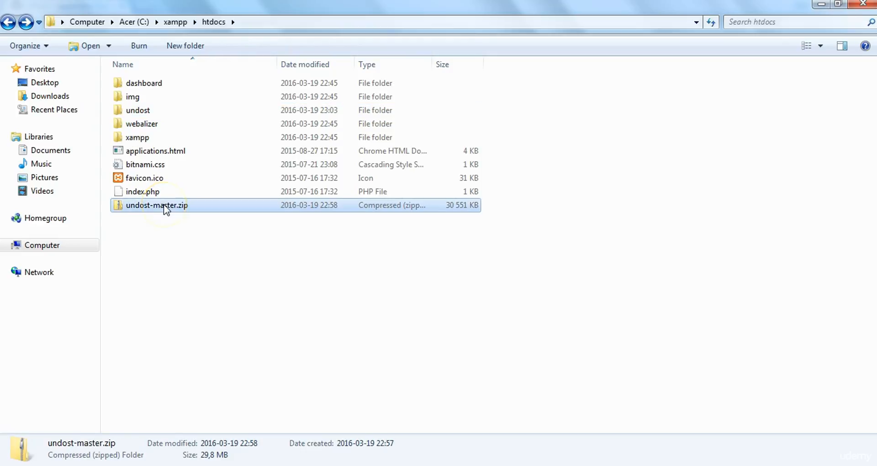
right_click(164, 204)
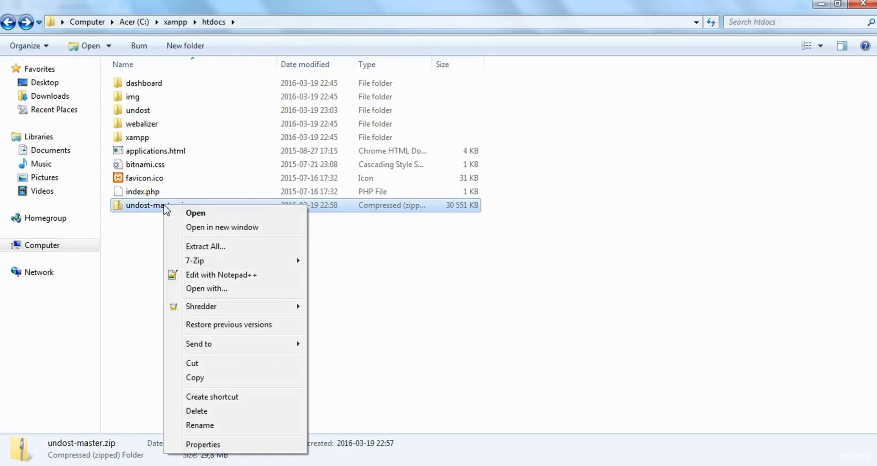
left_click(257, 410)
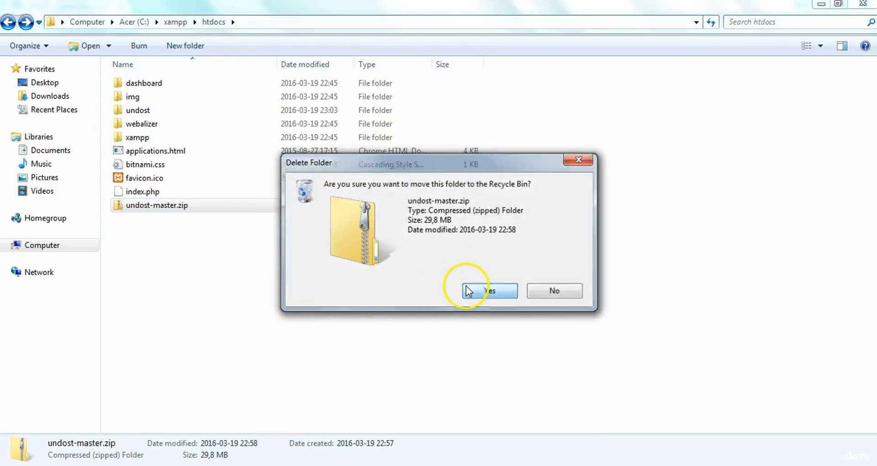
left_click(468, 290)
Step: Open C:\xampp\htdocs\undost to list its 24 items, including index.php and composer.json
double_click(164, 110)
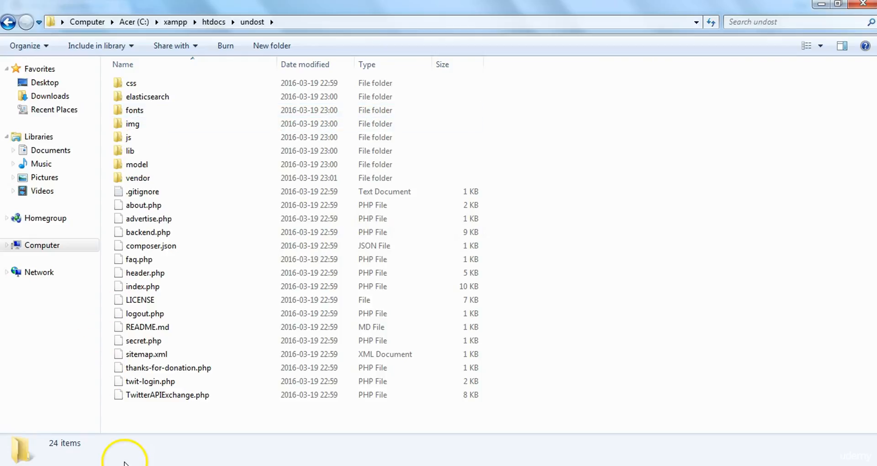
Step: Open C:\xampp\apache\conf\extra\httpd-vhosts.conf with Edit with Notepad++
left_click(176, 22)
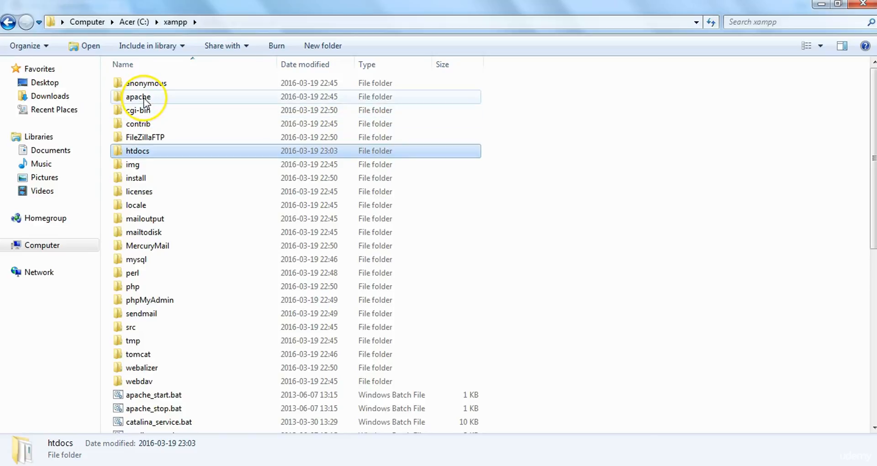
double_click(143, 98)
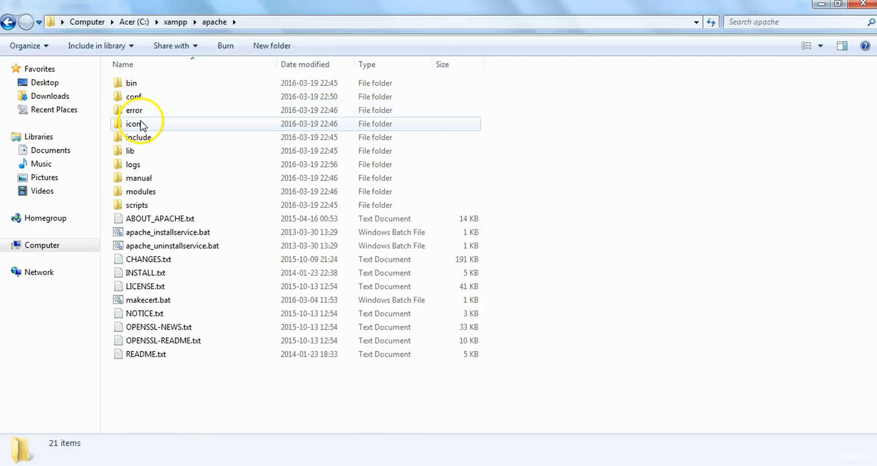
double_click(138, 97)
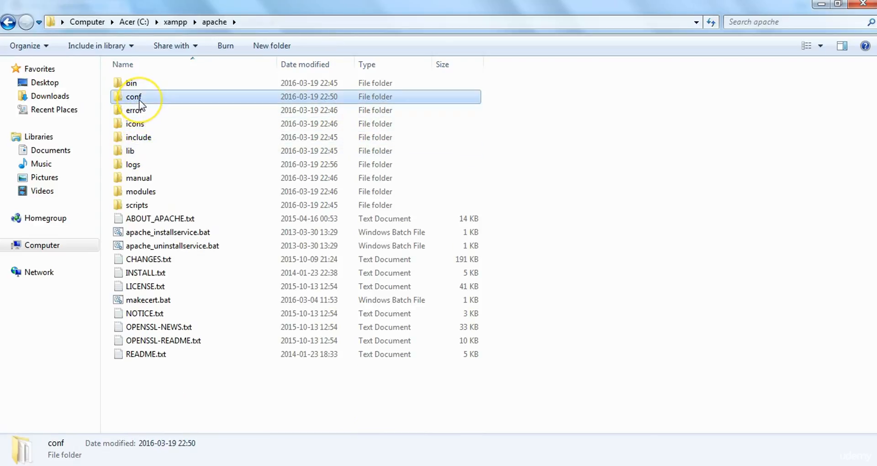
double_click(138, 85)
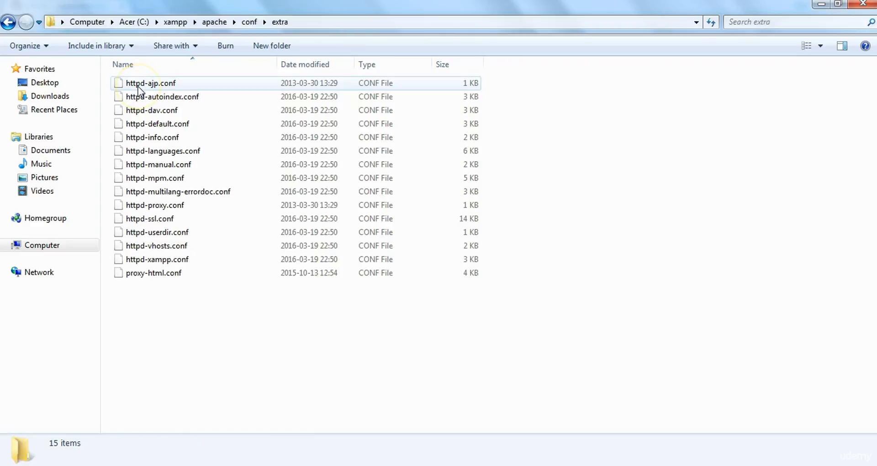
right_click(161, 248)
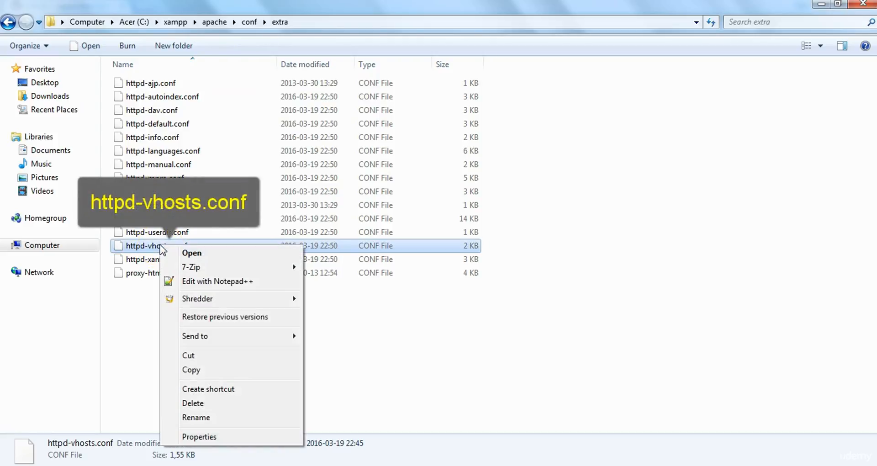
left_click(240, 282)
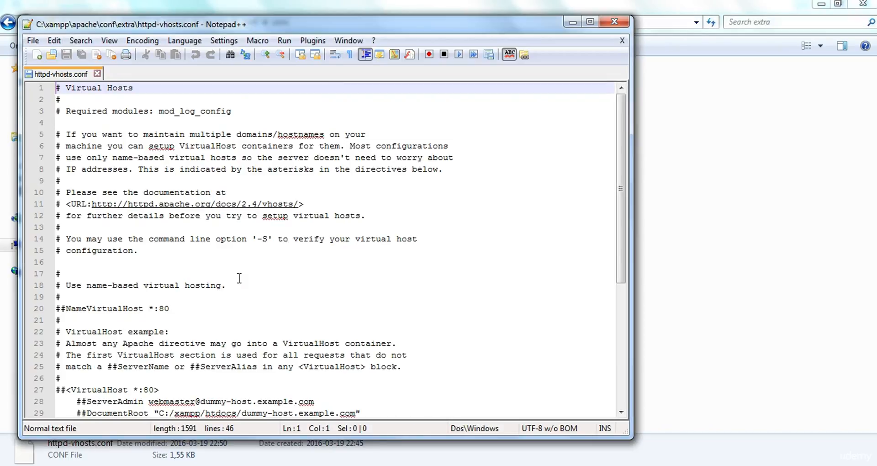
left_click(716, 301)
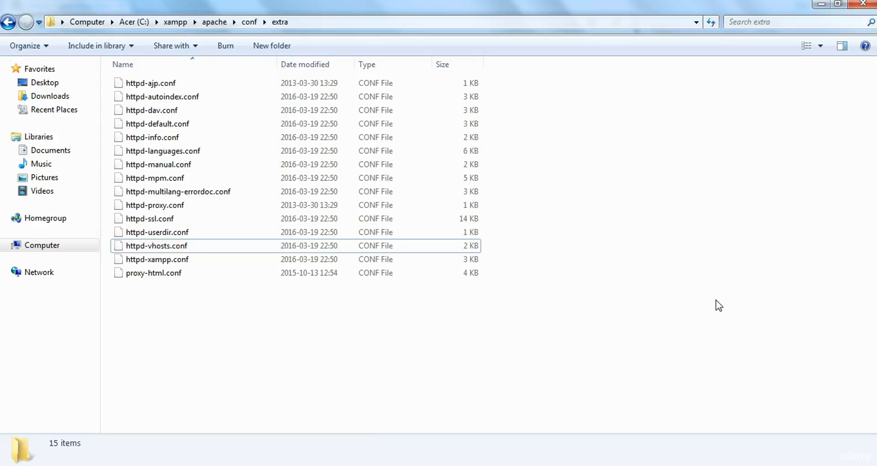
Step: Open httpd.conf from the apache conf folder in Notepad++
key("BackSpace")
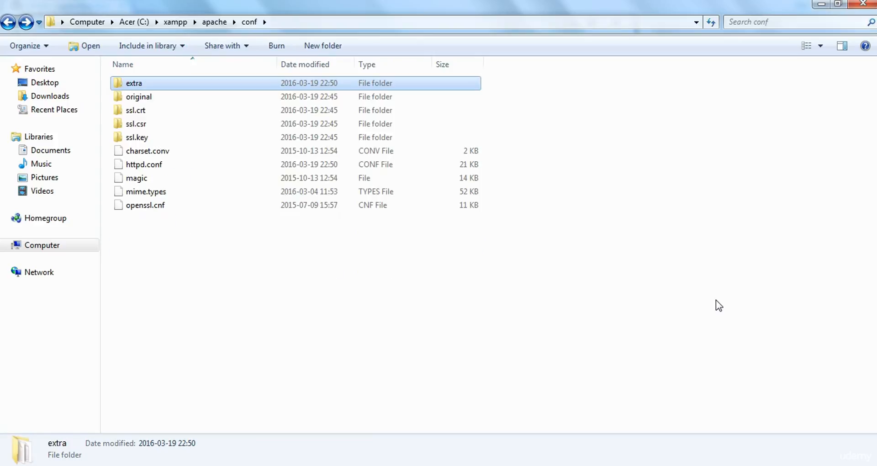
right_click(150, 165)
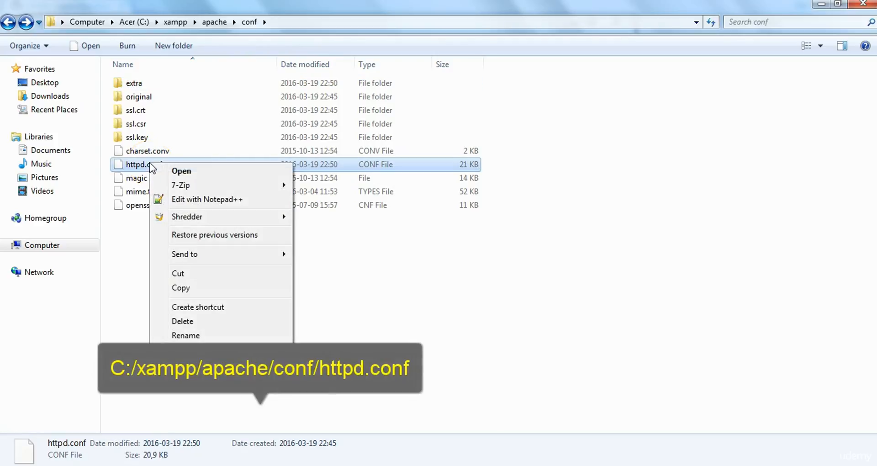
left_click(261, 207)
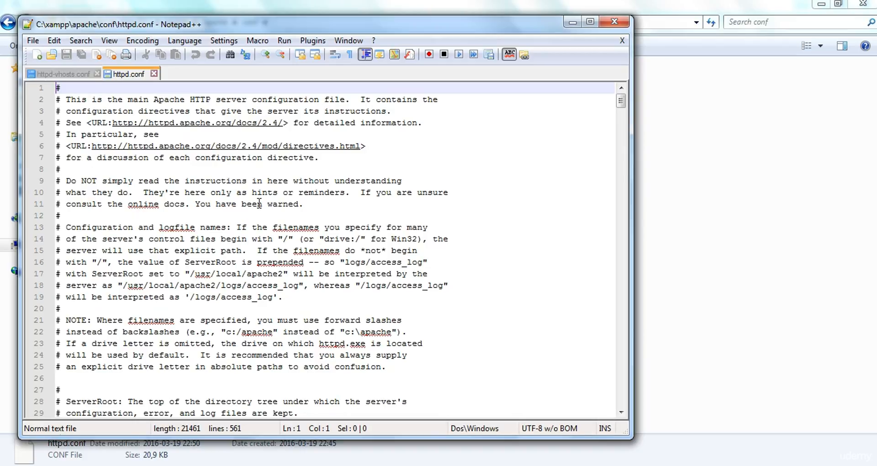
Step: Find the vhosts Include line (line 504) in httpd.conf, confirm it's active, then close httpd.conf
key("ctrl+f")
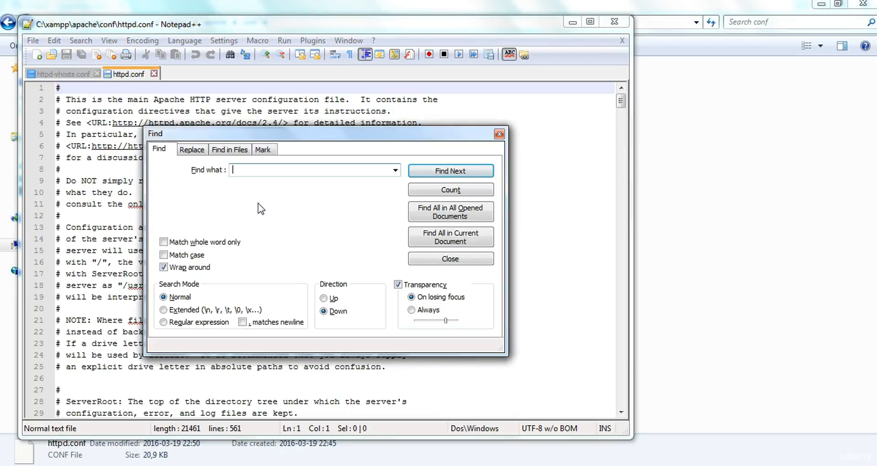
type("vhosts")
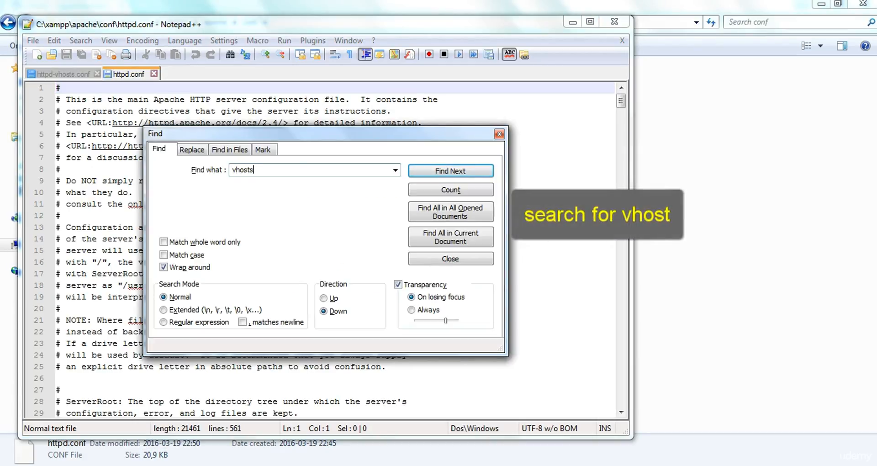
left_click(423, 171)
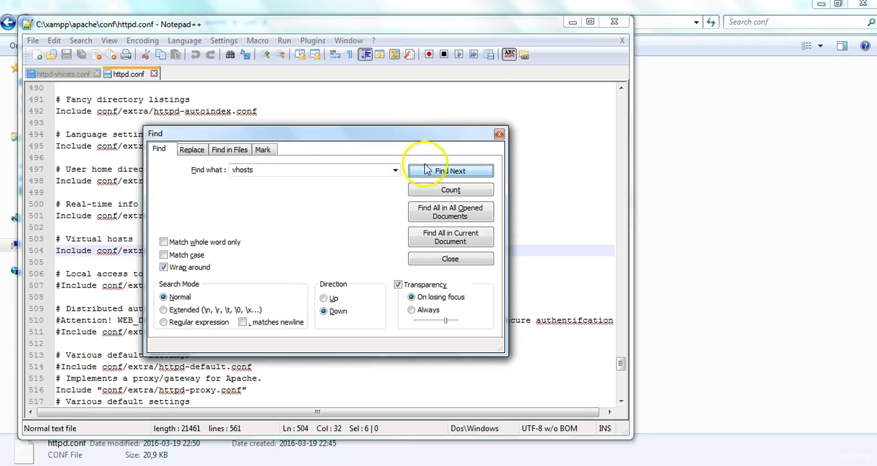
left_click_drag(466, 133, 548, 134)
left_click(580, 137)
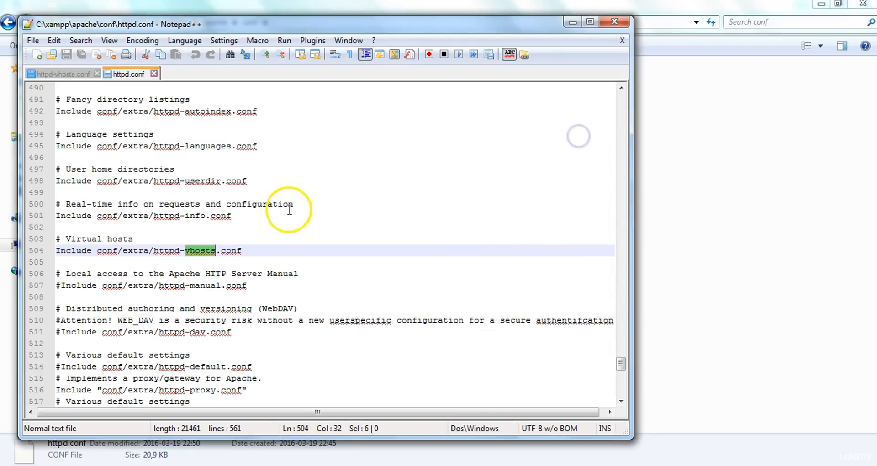
left_click(56, 251)
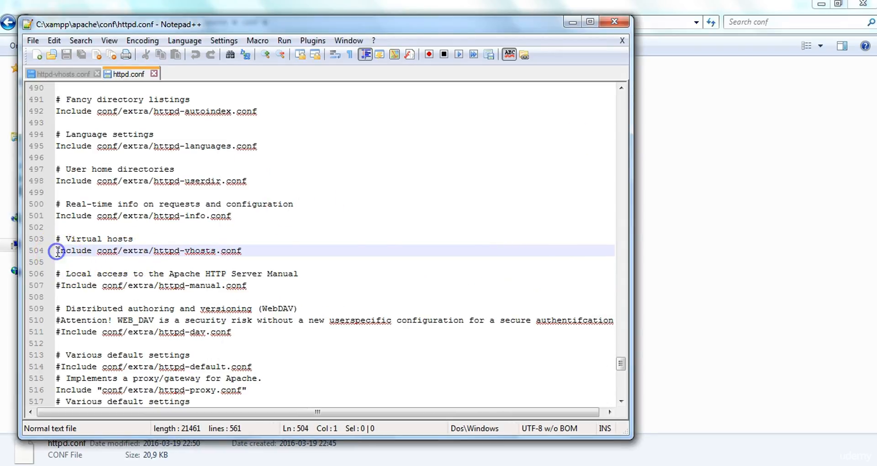
key("Up")
key("Right")
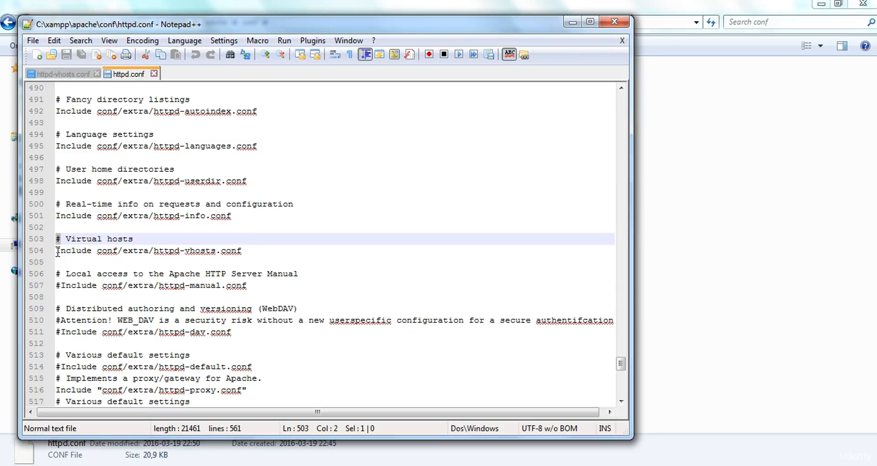
key("Down")
key("Left")
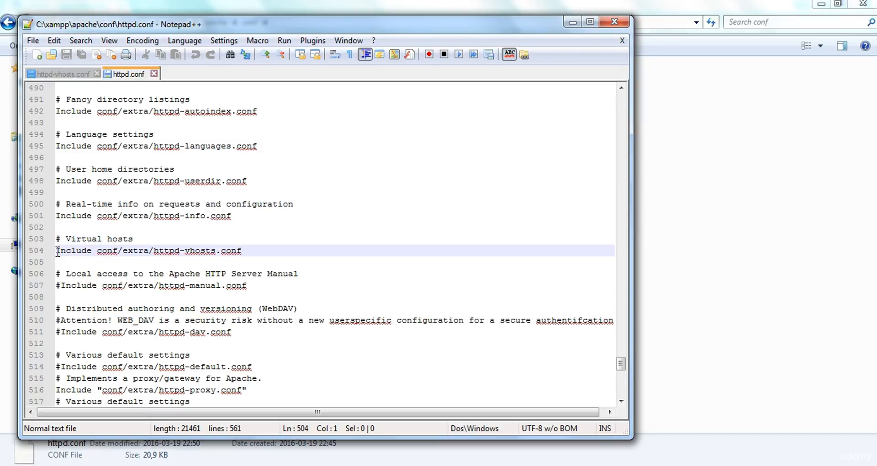
left_click(154, 74)
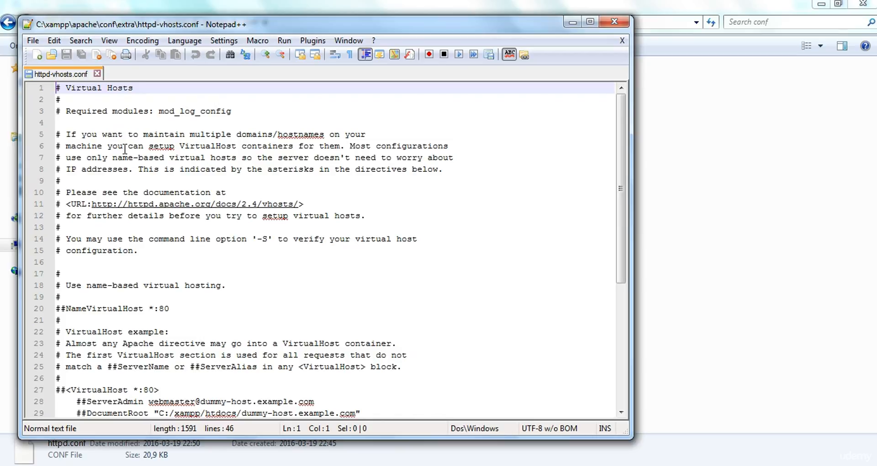
Step: Remove the leading ## from the NameVirtualHost *:80 line
key("Down")
key("Down")
key("Down")
key("Down")
key("Down")
key("Down")
key("Down")
key("Down")
key("Down")
key("Down")
key("Down")
key("Down")
key("Down")
key("Down")
key("Down")
key("Down")
key("Down")
key("Down")
key("Down")
key("Down")
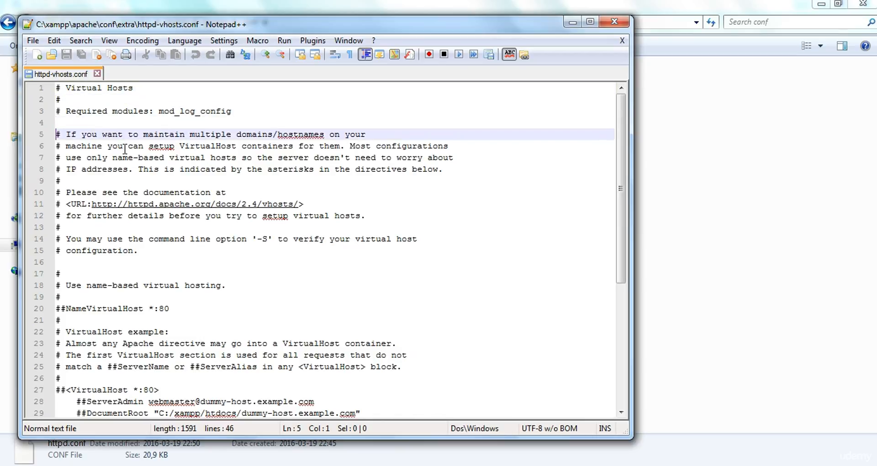
key("Up")
key("Up")
key("Up")
key("Up")
key("Up")
key("Up")
key("Up")
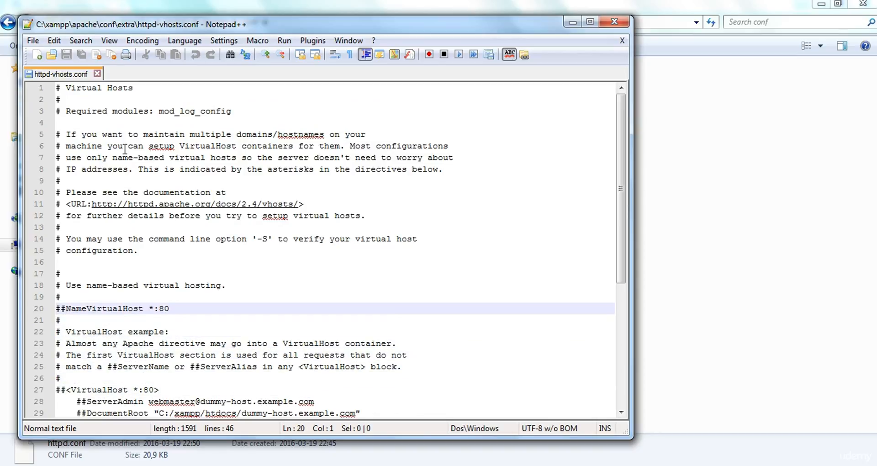
key("shift+Right")
key("shift+Right")
key("shift+Right")
key("shift+Right")
key("shift+Right")
key("shift+Right")
key("shift+Right")
key("shift+Right")
key("shift+Right")
key("shift+Right")
key("shift+Right")
key("shift+Left")
key("shift+Left")
key("shift+Left")
key("shift+Left")
key("shift+Left")
key("shift+Left")
key("shift+Left")
key("shift+Left")
key("shift+Left")
key("shift+Left")
key("shift+Left")
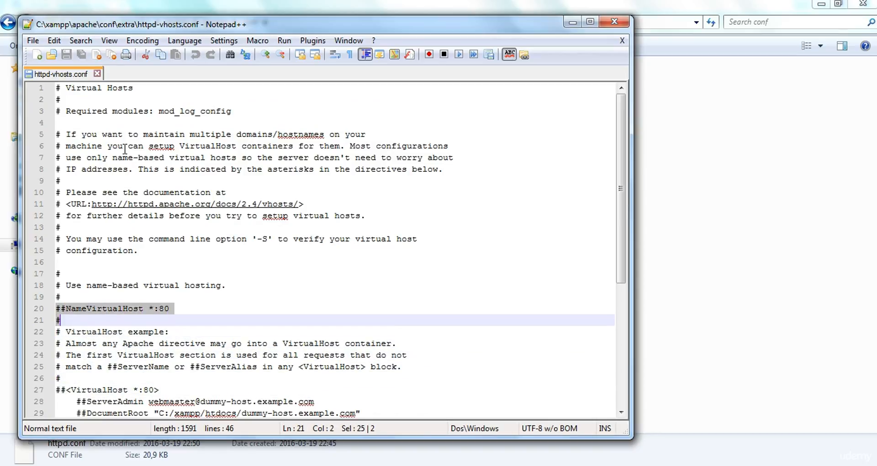
key("shift+Right")
key("shift+Right")
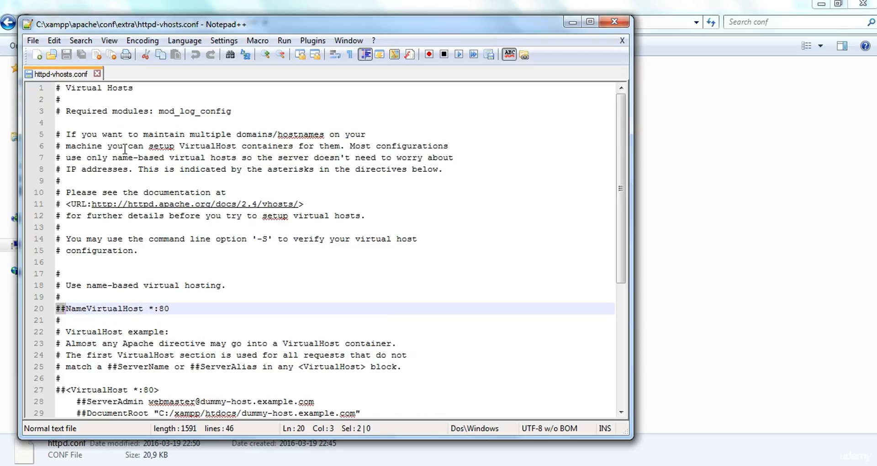
key("Delete")
key("Down")
key("Down")
key("Down")
key("Down")
key("Down")
key("Down")
key("Down")
key("Down")
key("Down")
key("Down")
key("Down")
key("Down")
key("Down")
key("Down")
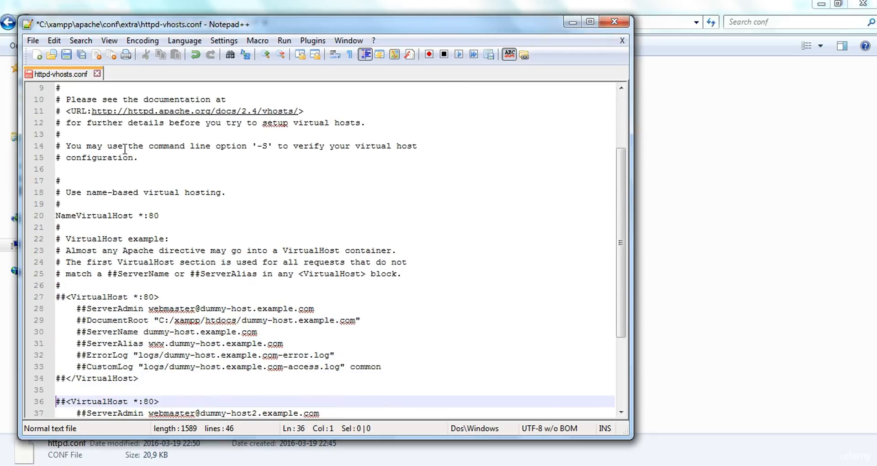
Step: Select the ## before the first sample <VirtualHost *:80> line
key("Up")
key("Up")
key("Up")
key("Up")
key("Up")
key("Up")
key("Up")
key("Up")
key("Up")
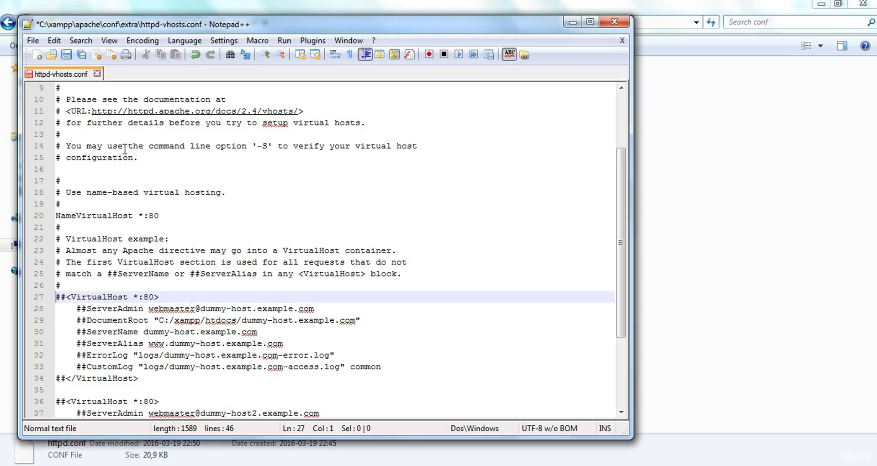
key("Down")
key("Down")
key("Down")
key("Down")
key("Down")
key("Down")
key("Down")
key("Down")
key("Down")
key("Down")
key("Down")
key("Down")
key("Down")
key("Down")
key("Down")
key("Down")
key("Down")
key("Down")
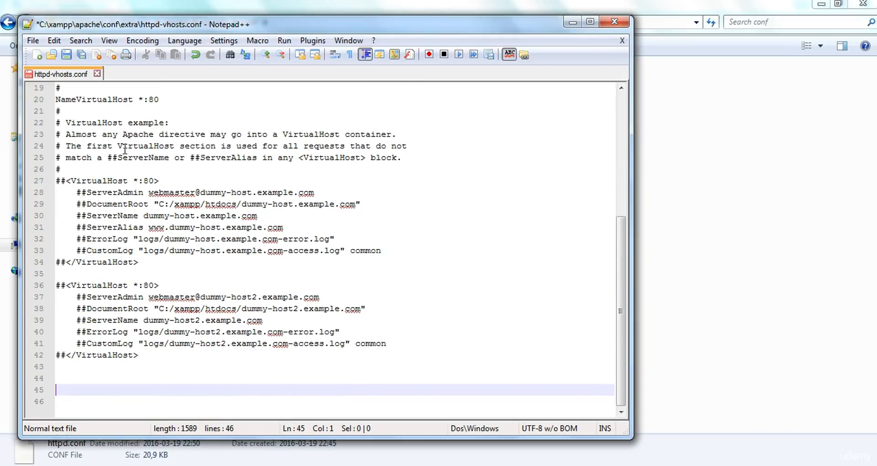
key("Up")
key("Up")
key("Up")
key("Up")
key("Up")
key("Up")
key("Up")
key("Up")
key("Up")
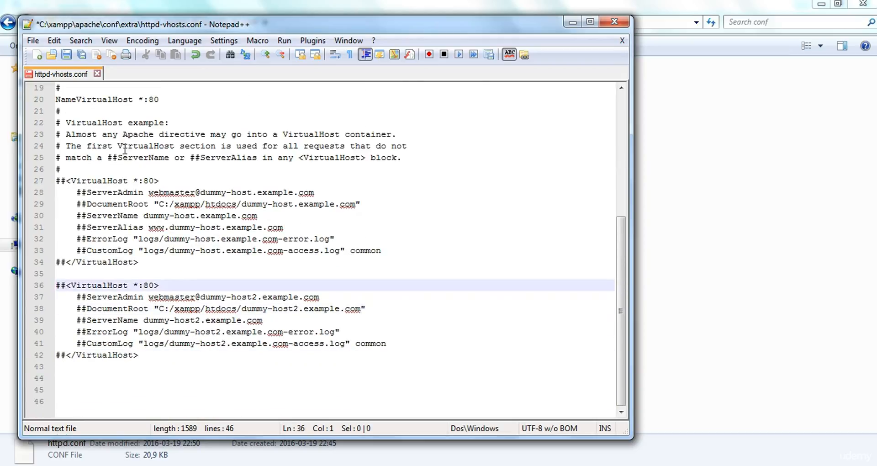
key("Up")
key("Up")
key("Up")
key("Up")
key("Up")
key("Up")
key("Up")
key("Up")
key("Up")
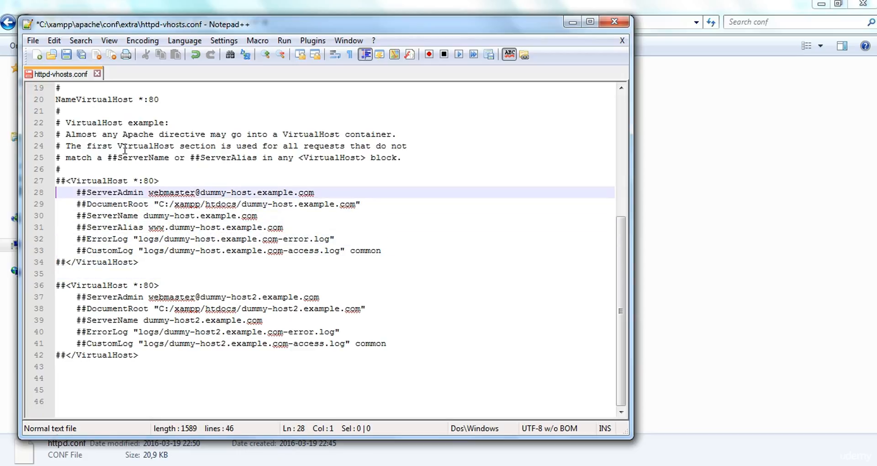
key("shift+Right")
key("shift+Right")
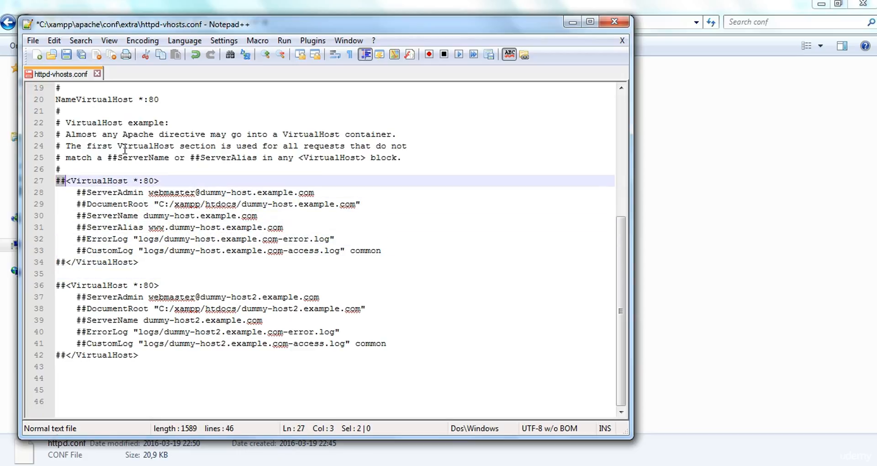
Step: Uncomment the <VirtualHost *:80> and ServerAdmin lines of the first sample block
key("Delete")
key("Down")
key("Down")
key("Up")
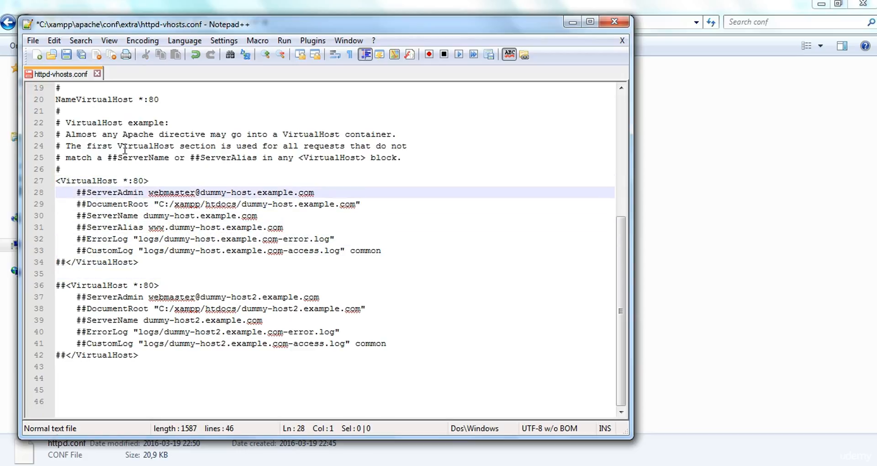
key("Right")
key("Right")
key("Right")
key("Right")
key("Right")
key("shift+Right")
key("shift+Right")
key("Delete")
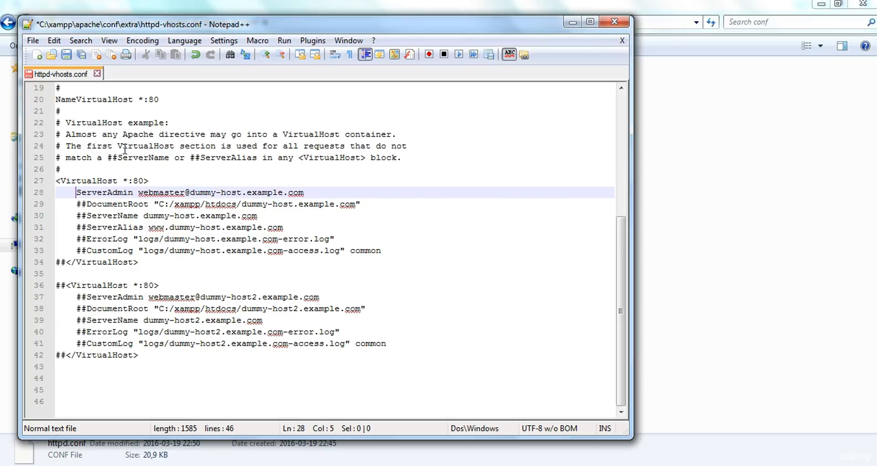
key("Right")
key("Right")
key("Right")
key("Right")
key("Right")
key("Right")
key("Right")
key("Right")
key("Right")
key("Right")
key("Right")
key("Right")
key("Right")
key("Right")
key("Right")
key("Right")
key("Left")
key("Left")
key("Left")
key("Left")
key("shift+Right")
key("shift+Right")
key("shift+Right")
key("shift+Right")
key("shift+Right")
key("shift+Right")
key("shift+Right")
key("shift+Right")
key("shift+Right")
key("shift+Right")
key("shift+Right")
key("shift+Right")
key("shift+Right")
key("shift+Right")
key("shift+Right")
key("shift+Right")
key("shift+Right")
key("shift+Right")
key("shift+Right")
key("shift+Right")
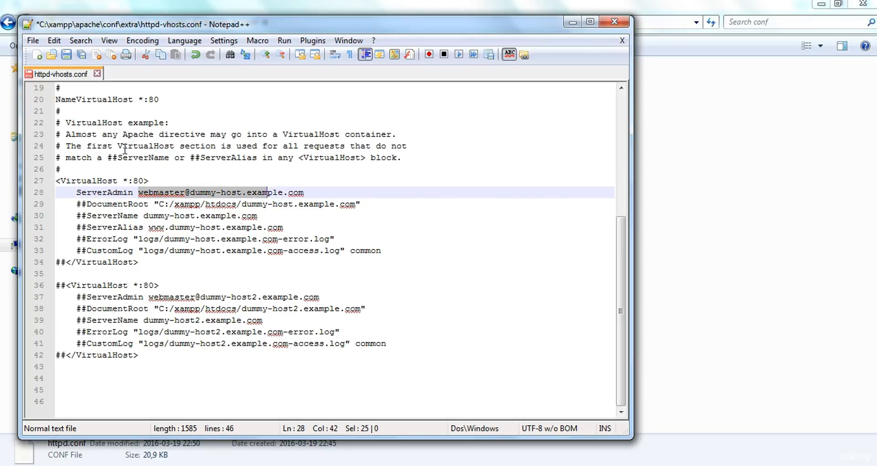
key("shift+Right")
key("shift+Right")
key("shift+Right")
key("shift+Right")
key("shift+Right")
key("shift+Right")
key("shift+Right")
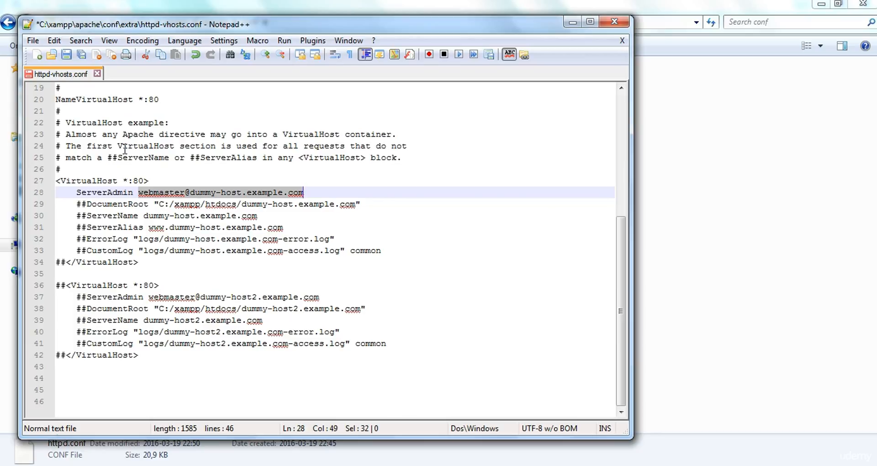
Step: Uncomment DocumentRoot and change its path to C:/xampp/htdocs/undost
key("Down")
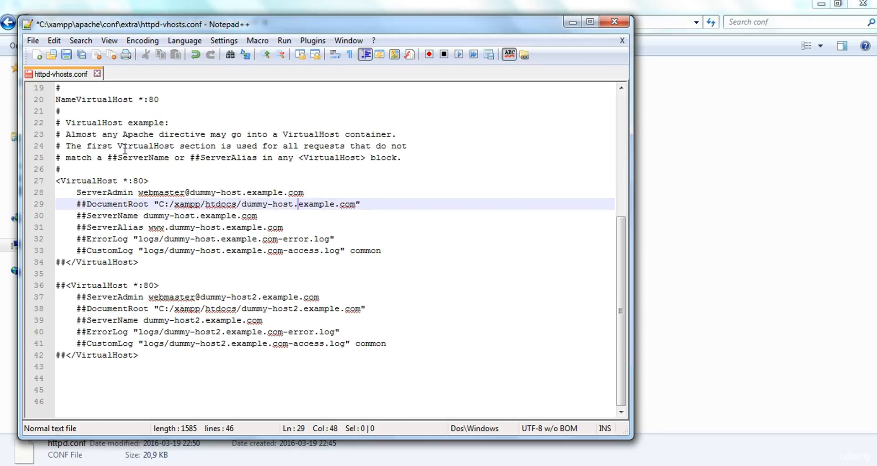
key("Left")
key("Left")
key("Left")
key("Left")
key("Left")
key("Left")
key("Left")
key("Left")
key("Left")
key("Left")
key("Left")
key("Left")
key("Left")
key("Left")
key("Left")
key("Left")
key("Left")
key("Left")
key("Left")
key("Left")
key("BackSpace")
key("BackSpace")
key("Right")
key("Right")
key("Right")
key("Right")
key("Right")
key("Right")
key("Right")
key("Right")
key("Right")
key("Right")
key("Right")
key("Right")
key("Right")
key("Right")
key("Right")
key("Right")
key("Right")
key("Right")
key("Right")
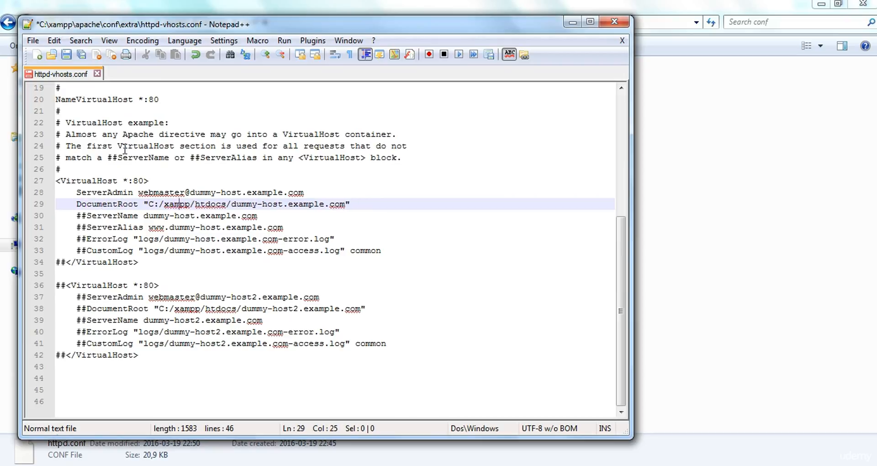
key("Right")
key("Right")
key("Right")
key("Right")
key("Right")
key("shift+Right")
key("shift+Right")
key("shift+Right")
key("shift+Right")
key("shift+Right")
key("shift+Right")
key("shift+Right")
key("shift+Right")
key("shift+Right")
key("shift+Right")
key("shift+Right")
key("shift+Right")
key("shift+Right")
key("shift+Right")
key("shift+Right")
key("shift+Right")
key("shift+Right")
key("shift+Right")
key("shift+Right")
key("shift+Right")
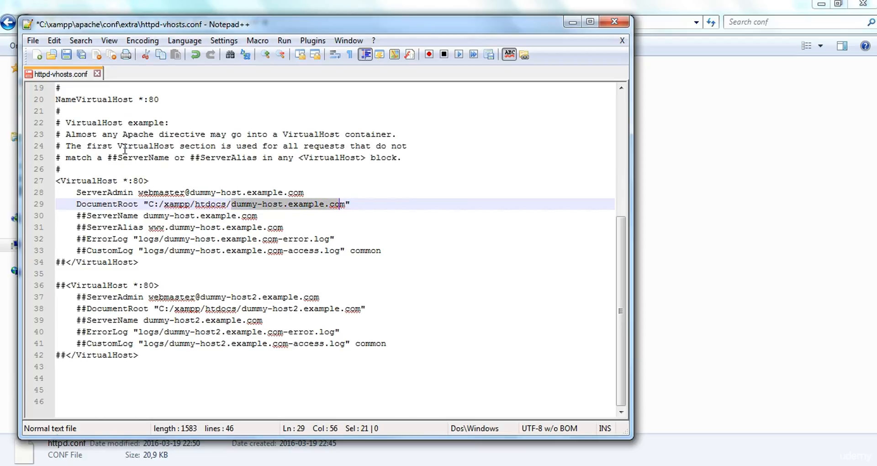
key("shift+Right")
key("BackSpace")
type("undo")
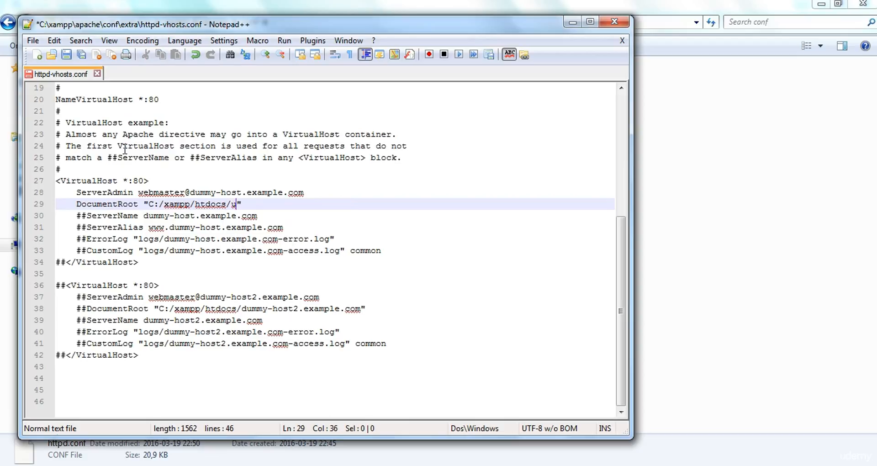
type("st")
key("Down")
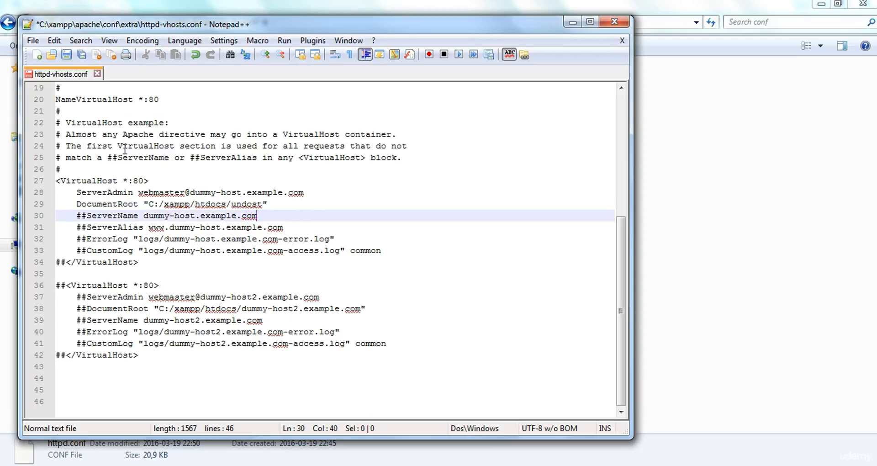
Step: Replace the ServerName dummy-host.example.com with local.undost.com and copy that name
key("Left")
key("Left")
key("Left")
key("Left")
key("Left")
key("Left")
key("Left")
key("Left")
key("Left")
key("Left")
key("Left")
key("Left")
key("Left")
key("Left")
key("Left")
key("Left")
key("shift+Right")
key("shift+Right")
key("shift+Right")
key("shift+Right")
key("shift+Right")
key("shift+Right")
key("shift+Right")
key("shift+Right")
key("shift+Right")
key("shift+Right")
key("shift+Right")
key("shift+Right")
key("shift+Right")
key("shift+Right")
key("shift+Right")
key("shift+Right")
key("shift+Right")
key("shift+Right")
key("shift+Right")
key("shift+Right")
key("shift+Right")
key("shift+Right")
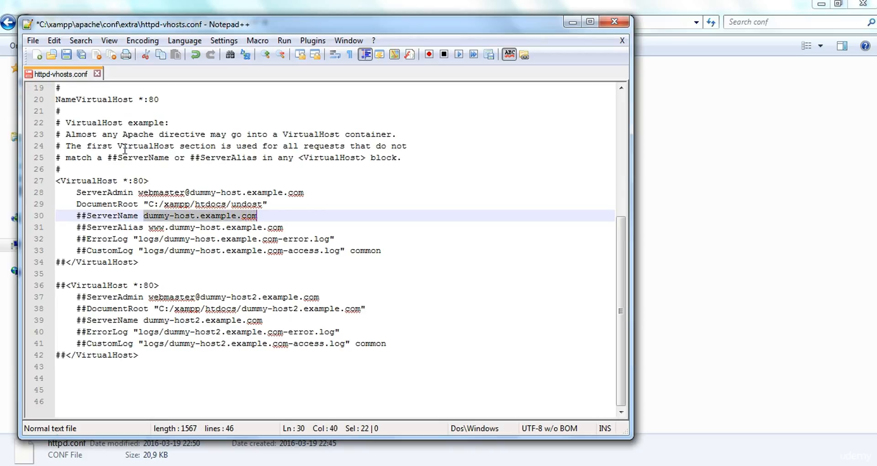
type("local.")
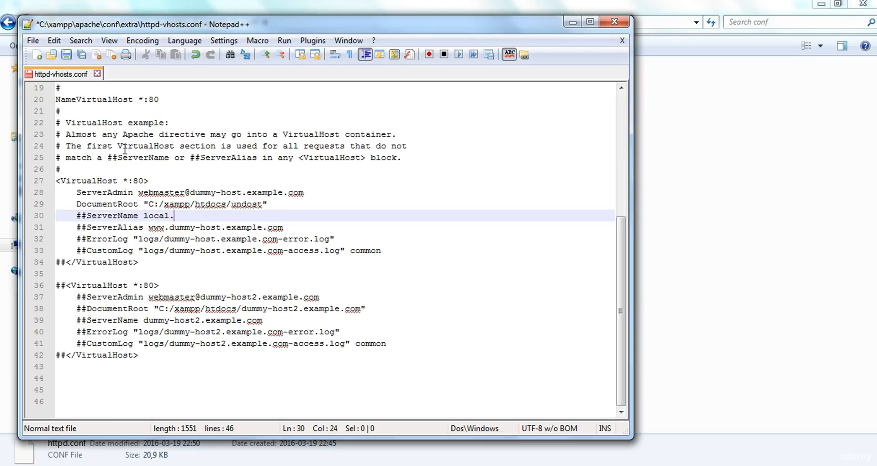
type("undost.com")
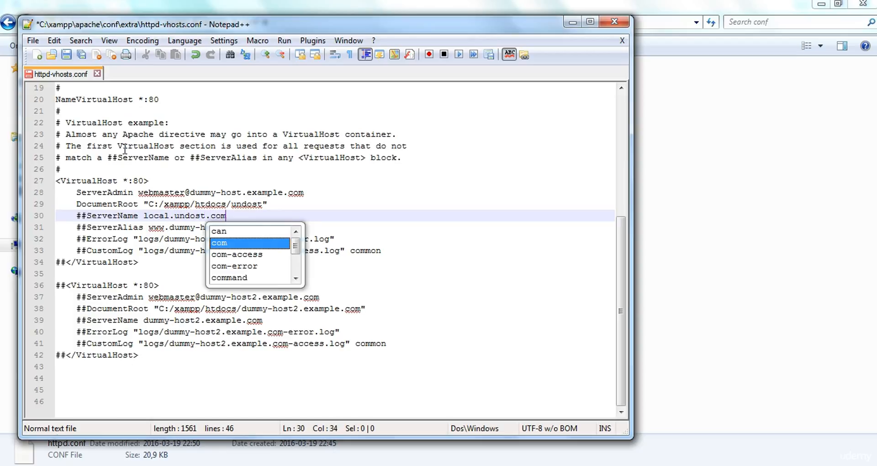
key("Escape")
key("shift+Left")
key("shift+Left")
key("shift+Left")
key("shift+Left")
key("shift+Left")
key("shift+Left")
key("shift+Left")
key("shift+Left")
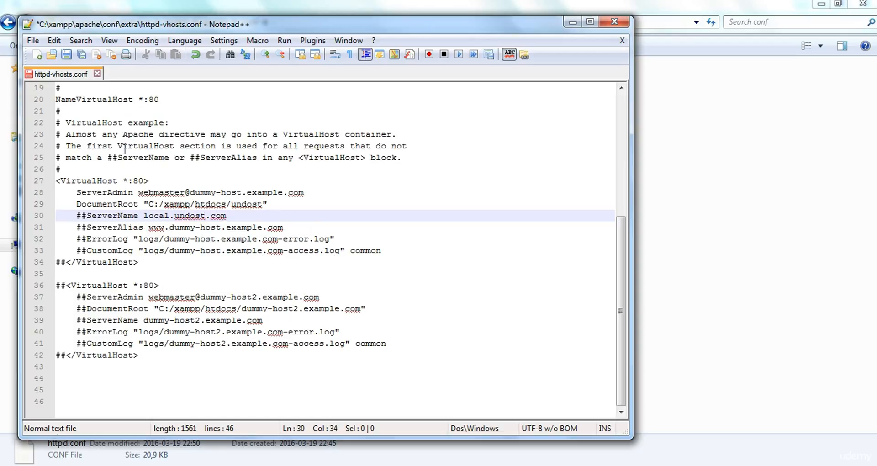
key("shift+Left")
key("shift+Left")
key("shift+Left")
key("shift+Left")
key("shift+Left")
key("shift+Left")
key("shift+Left")
key("shift+Left")
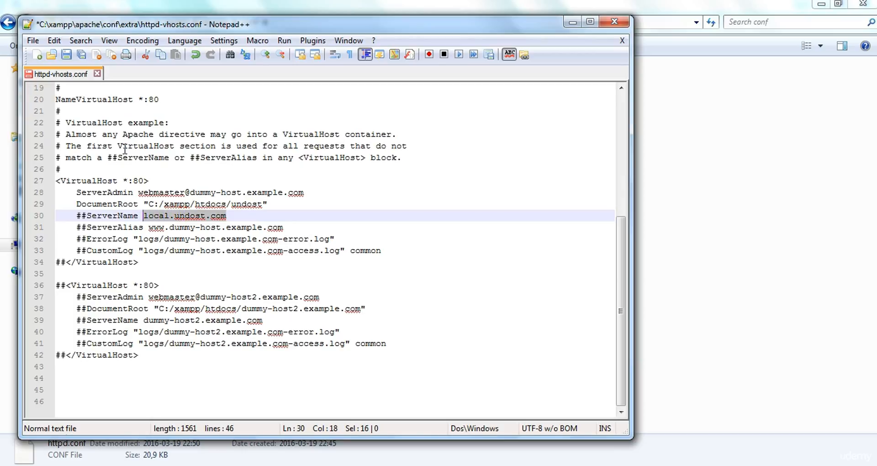
key("ctrl+c")
key("Down")
key("Up")
key("Left")
key("Left")
key("Left")
key("Left")
key("Left")
key("Left")
key("Left")
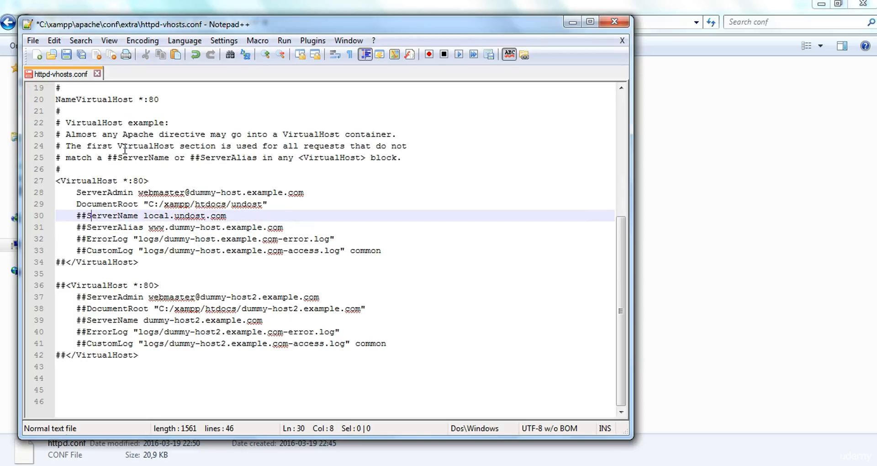
key("BackSpace")
key("BackSpace")
key("Down")
key("Right")
key("Right")
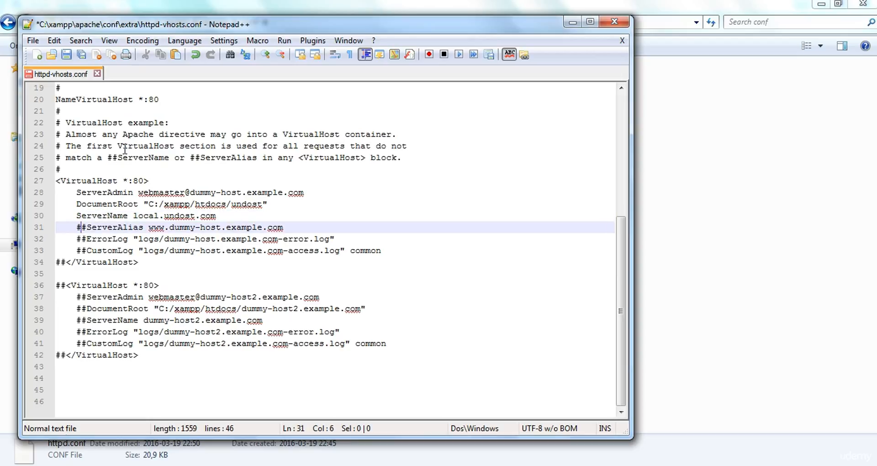
key("BackSpace")
key("BackSpace")
key("Right")
key("Right")
key("Right")
key("Right")
key("ctrl+Right")
key("ctrl+Right")
key("ctrl+Right")
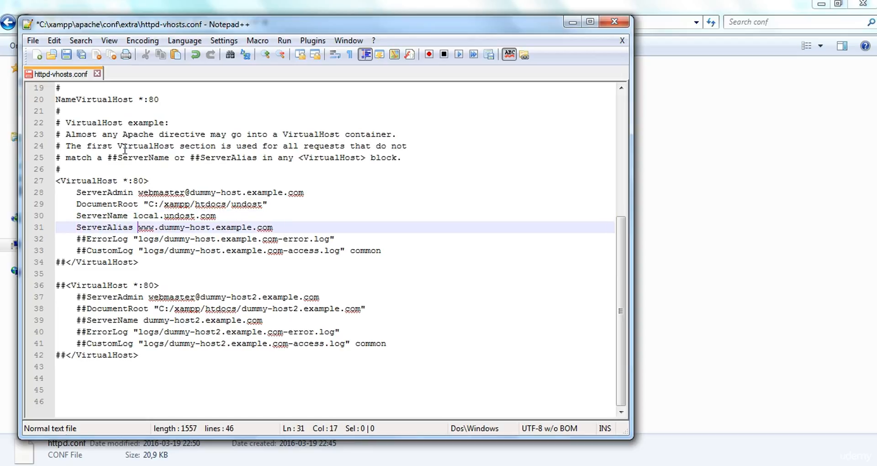
key("shift+Right")
key("shift+Right")
key("shift+Right")
key("shift+Right")
key("shift+Right")
key("shift+Right")
key("shift+Right")
key("shift+Right")
key("shift+Right")
key("shift+Right")
key("shift+Right")
key("shift+Right")
key("shift+Right")
key("shift+Right")
key("shift+Right")
key("shift+Right")
key("shift+Right")
key("shift+Right")
key("shift+Right")
key("shift+Right")
key("shift+Right")
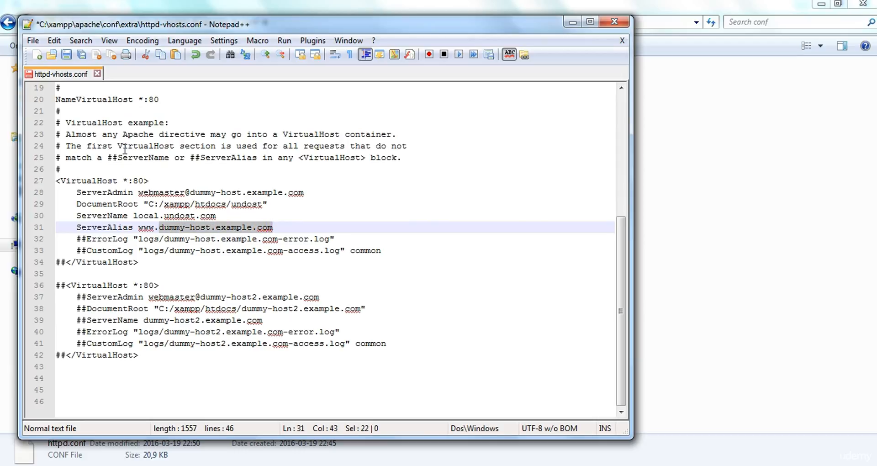
key("ctrl+v")
key("Down")
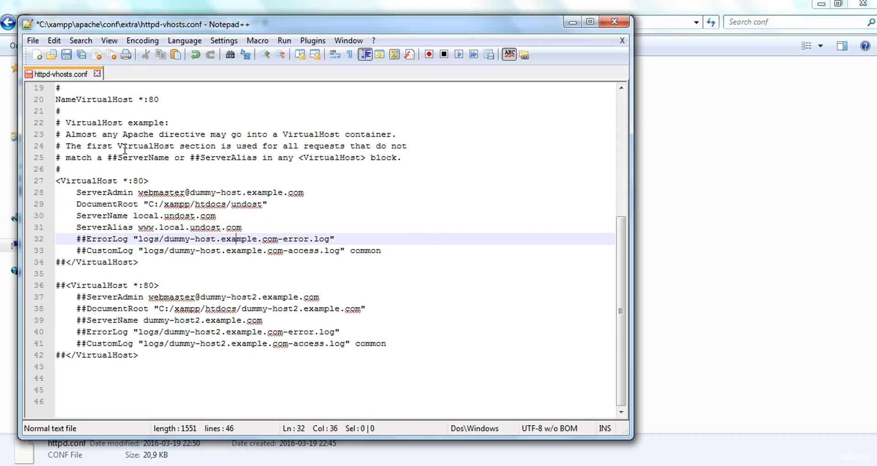
key("Home")
key("Right")
key("Right")
Step: Uncomment ErrorLog and CustomLog and rename the error log to logs/local.undost.com.log
key("BackSpace")
key("BackSpace")
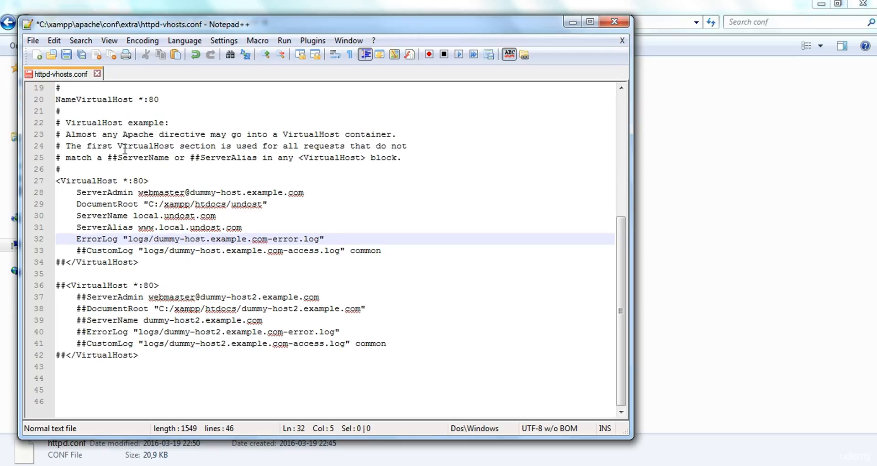
key("Down")
key("Right")
key("Right")
key("BackSpace")
key("BackSpace")
key("Up")
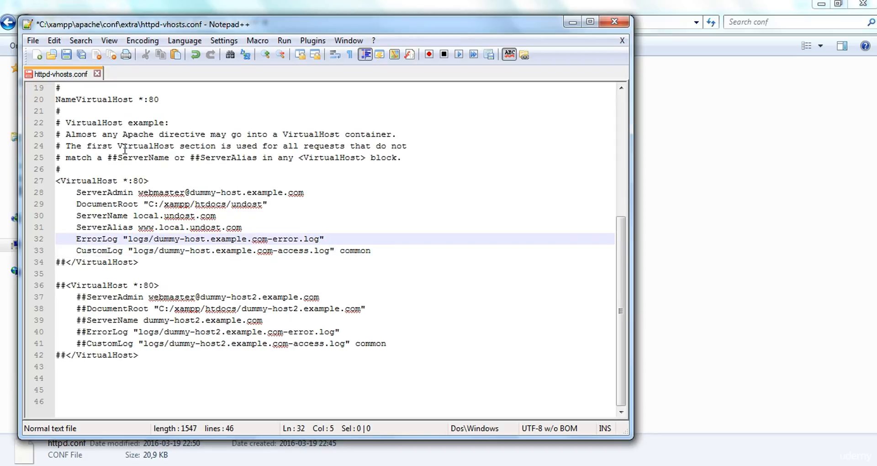
key("Right")
key("Right")
key("Right")
key("Right")
key("Right")
key("Right")
key("Right")
key("Right")
key("Right")
key("Right")
key("Right")
key("Right")
key("Right")
key("Right")
key("Right")
key("Right")
key("Left")
key("shift+Right")
key("shift+Right")
key("shift+Right")
key("shift+Right")
key("shift+Right")
key("shift+Right")
key("shift+Right")
key("shift+Right")
key("shift+Right")
key("shift+Right")
key("shift+Right")
key("shift+Right")
key("shift+Right")
key("shift+Right")
key("shift+Right")
key("shift+Right")
key("shift+Right")
key("shift+Right")
key("shift+Right")
key("shift+Right")
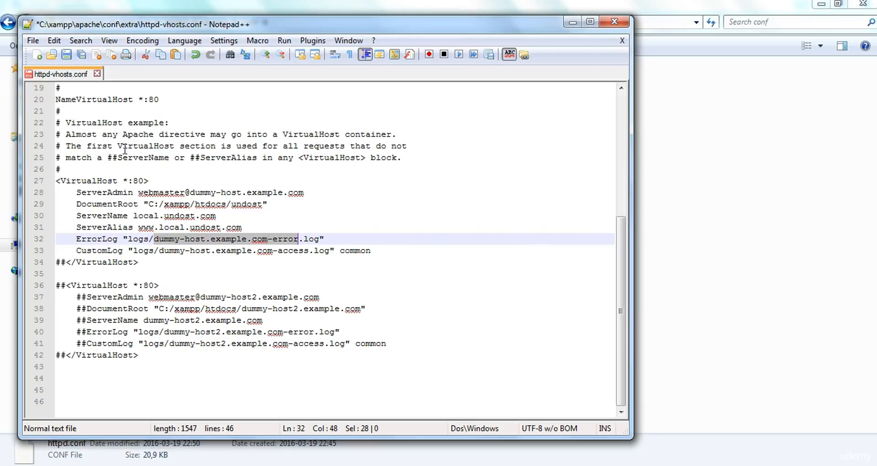
key("ctrl+v")
Step: Set CustomLog to logs/local.undost.com-access.log, uncomment </VirtualHost>, and save httpd-vhosts.conf
key("Down")
key("Left")
key("Left")
key("Left")
key("Left")
key("Left")
key("Left")
key("Left")
key("Left")
key("Left")
key("Left")
key("Left")
key("Left")
key("Left")
key("Left")
key("Left")
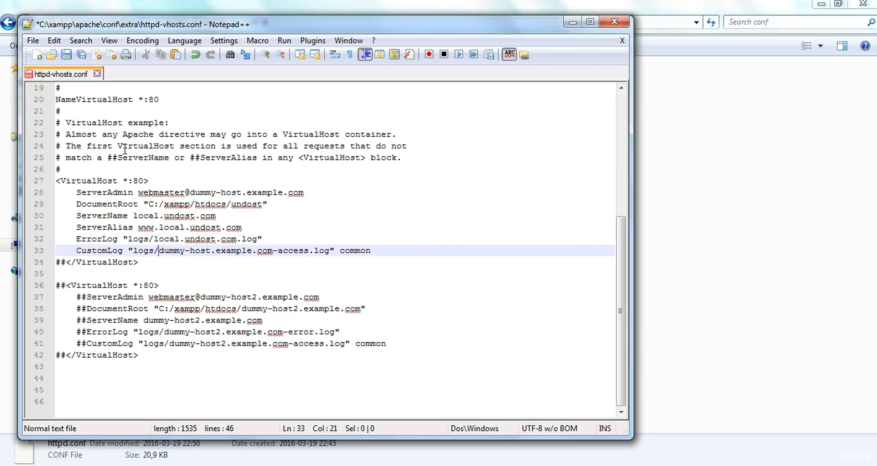
key("shift+Right")
key("shift+Right")
key("shift+Right")
key("shift+Right")
key("shift+Right")
key("shift+Right")
key("shift+Right")
key("shift+Right")
key("shift+Right")
key("shift+Right")
key("shift+Right")
key("shift+Right")
key("shift+Right")
key("shift+Right")
key("shift+Right")
key("shift+Right")
key("shift+Right")
key("shift+Right")
key("shift+Right")
key("shift+Right")
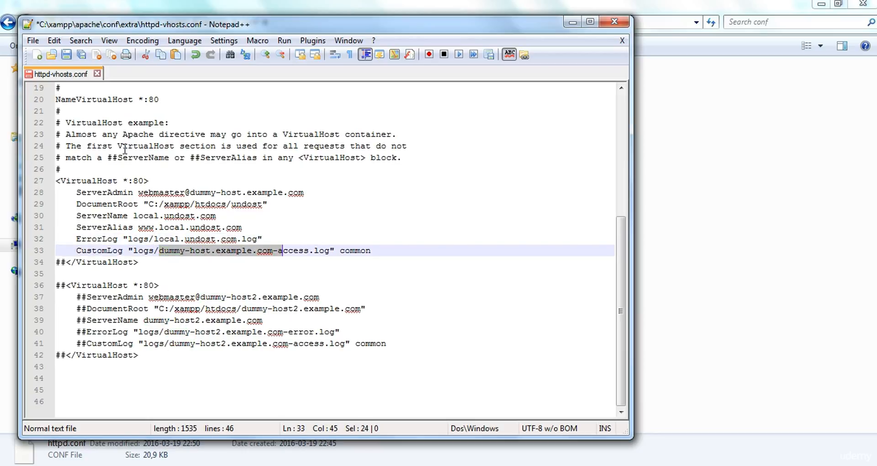
key("shift+Right")
key("shift+Right")
key("shift+Right")
key("shift+Right")
key("shift+Right")
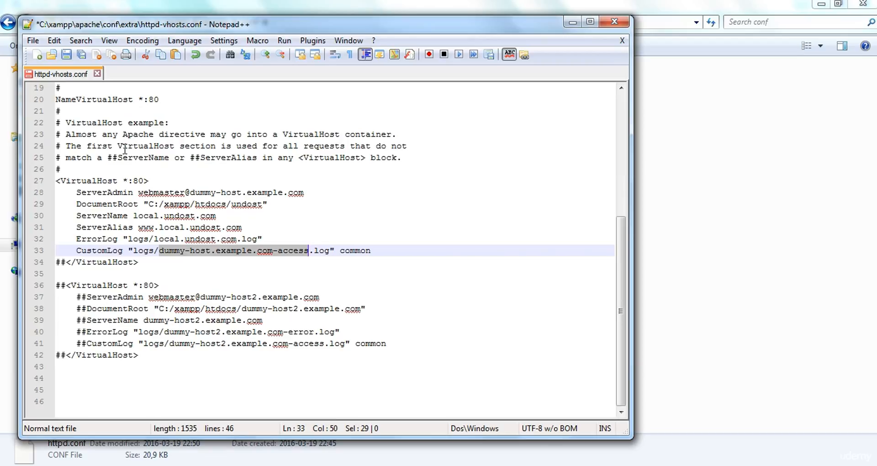
key("shift+Left")
key("shift+Left")
key("shift+Left")
key("shift+Left")
key("shift+Left")
key("shift+Left")
key("shift+Left")
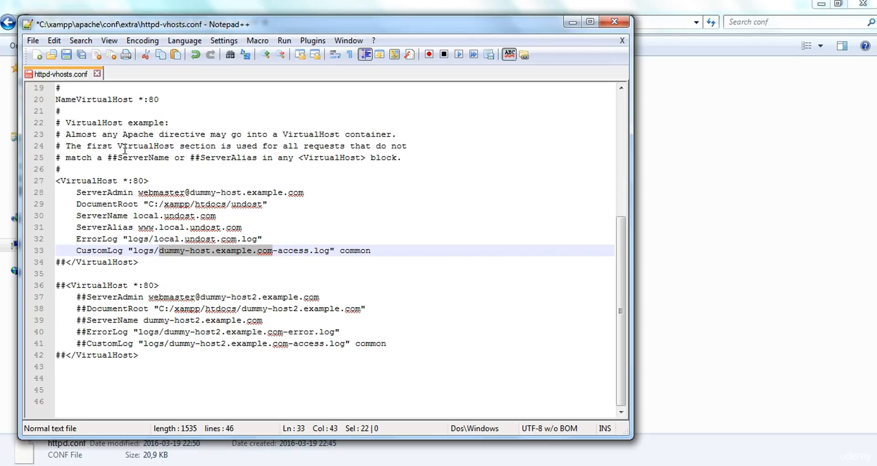
key("ctrl+v")
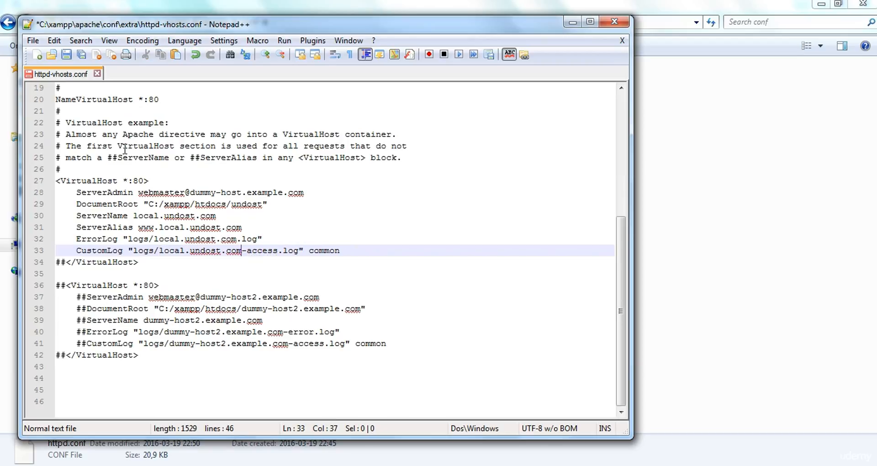
key("Down")
key("Down")
key("Down")
key("Up")
key("Up")
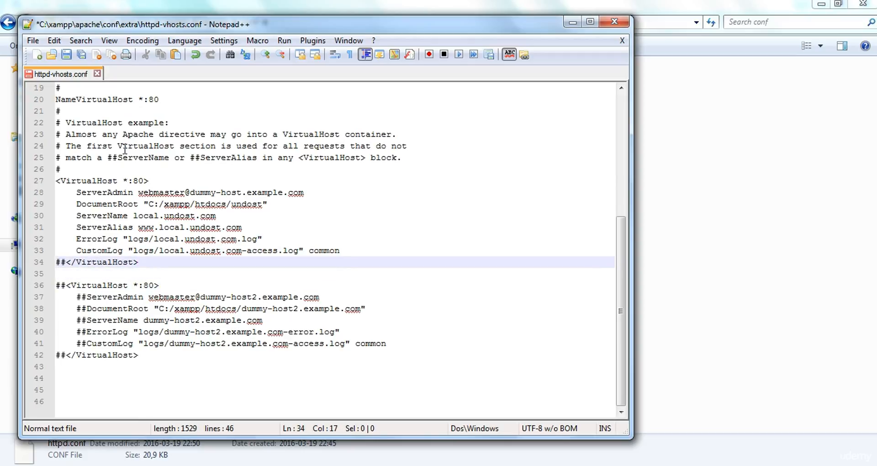
key("Left")
key("Left")
key("Left")
key("Left")
key("Left")
key("Left")
key("Left")
key("Left")
key("Left")
key("Left")
key("Left")
key("Left")
key("Left")
key("Left")
key("BackSpace")
key("BackSpace")
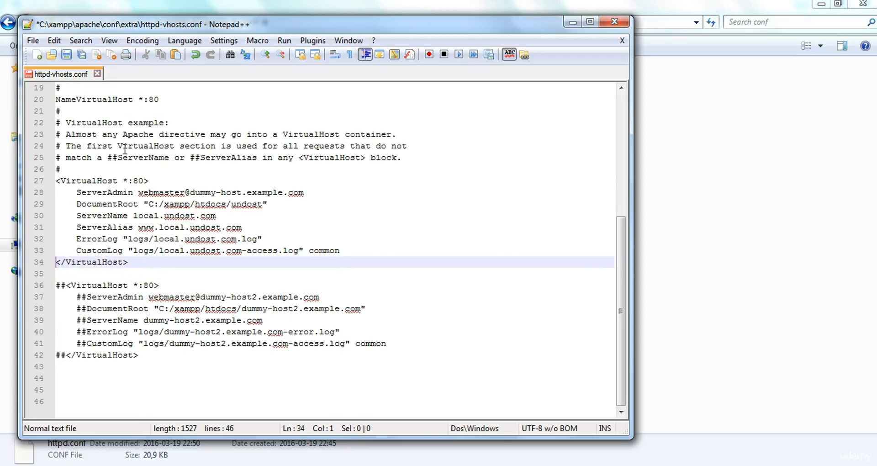
key("ctrl+s")
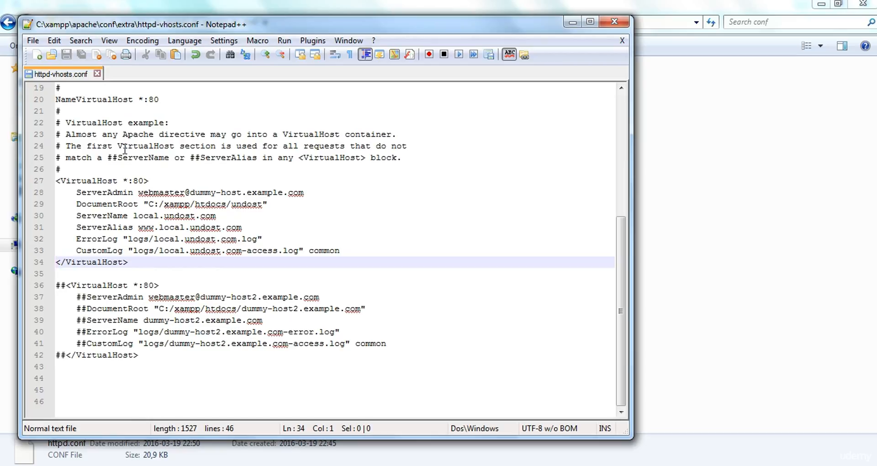
Step: Review the ServerAlias and ServerName values, selecting the local.undost.com host name
key("Up")
key("Up")
key("Up")
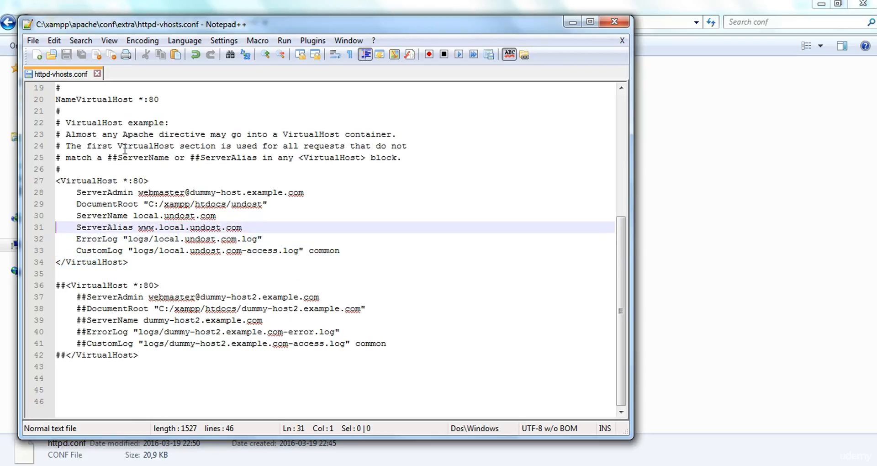
key("Right")
key("Right")
key("Right")
key("Right")
key("Right")
key("Right")
key("Right")
key("Right")
key("Right")
key("Right")
key("Right")
key("Right")
key("Right")
key("Right")
key("Right")
key("Up")
key("Right")
key("Right")
key("Right")
key("Right")
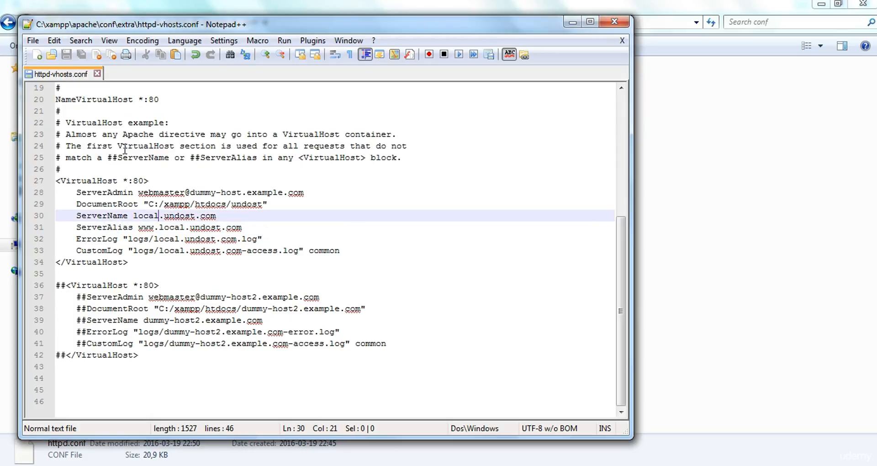
key("Left")
key("Left")
key("Left")
key("Left")
key("shift+Right")
key("shift+Right")
key("shift+Right")
key("shift+Right")
key("shift+Right")
key("shift+Right")
key("shift+Right")
key("shift+Right")
key("shift+Right")
key("shift+Right")
key("shift+Right")
key("shift+Right")
key("shift+Right")
key("shift+Right")
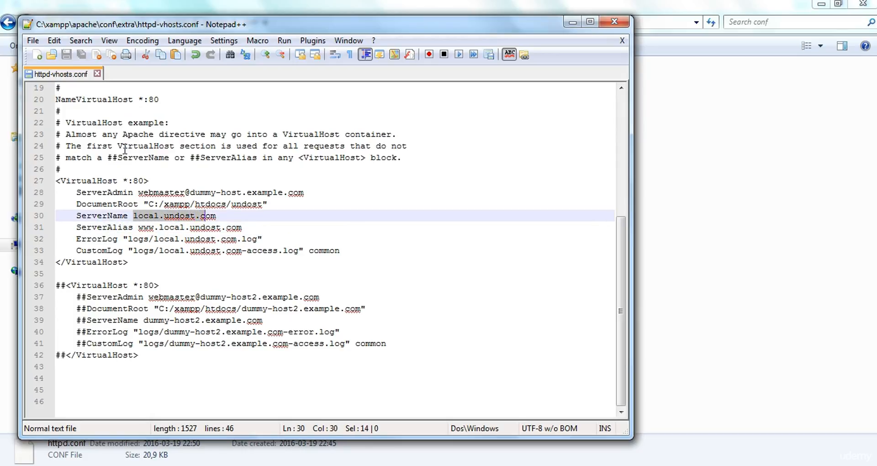
key("Up")
key("Right")
key("Right")
key("Right")
key("Right")
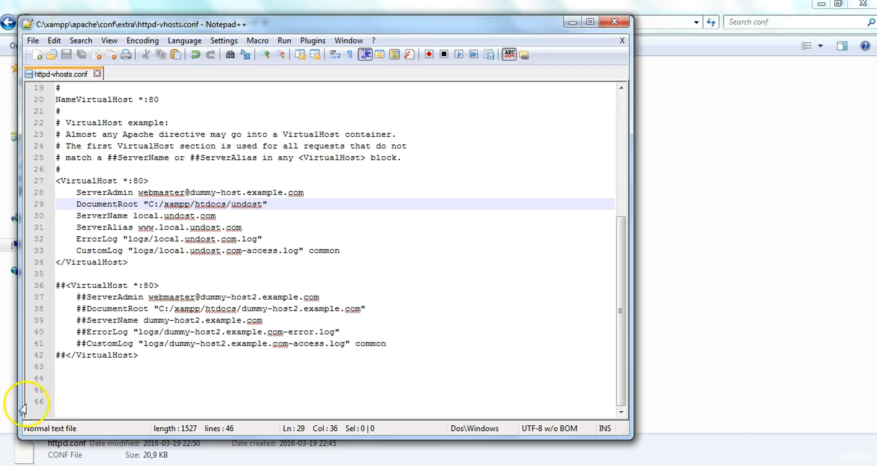
key("super")
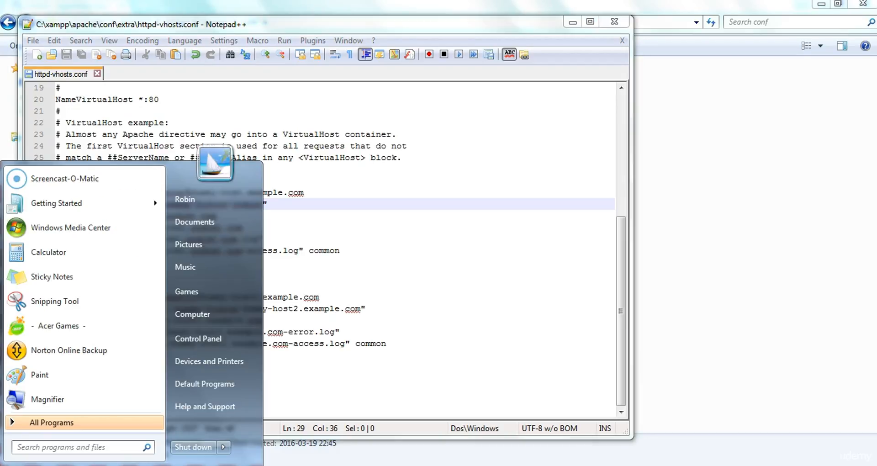
Step: Search for Notepad from the Start menu and run it as administrator
type("notepad")
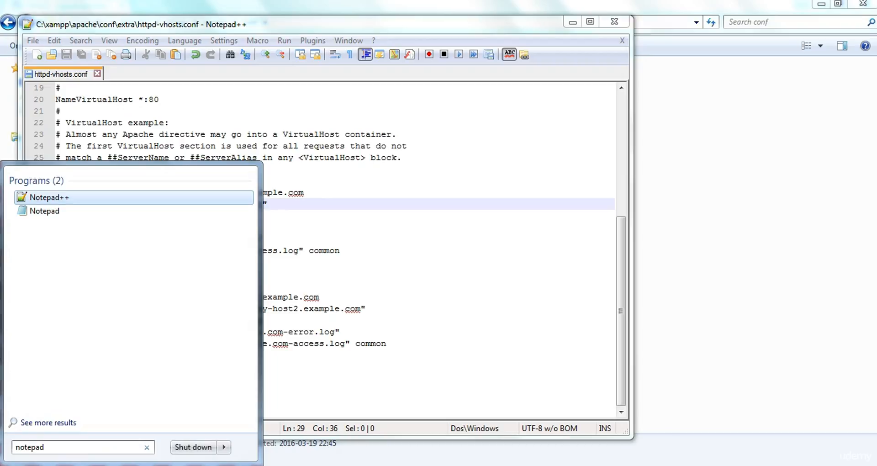
right_click(51, 215)
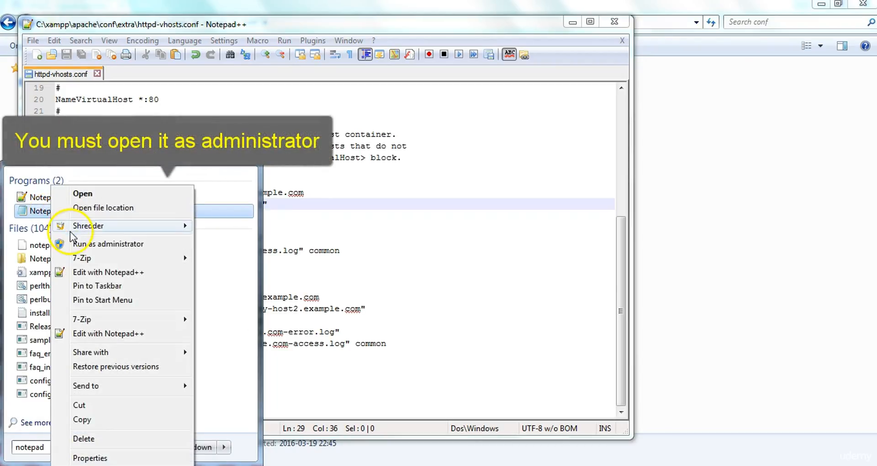
left_click(75, 244)
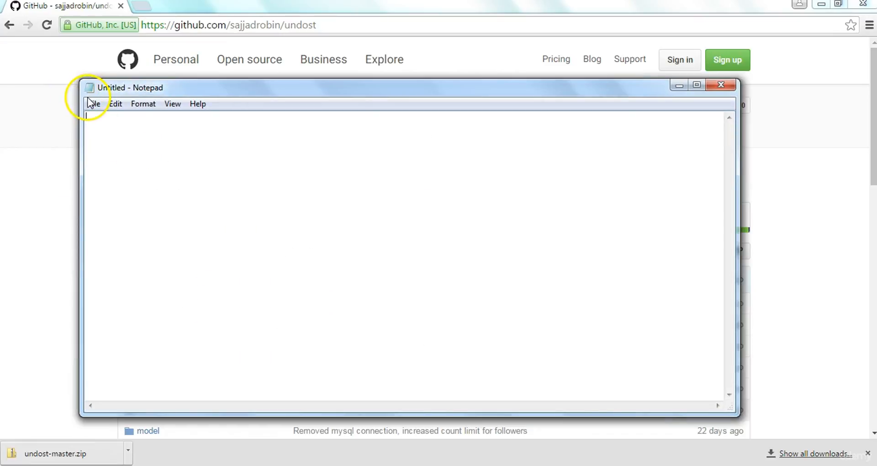
Step: In Notepad's Open dialog, browse to C:\Windows\System32
left_click(93, 102)
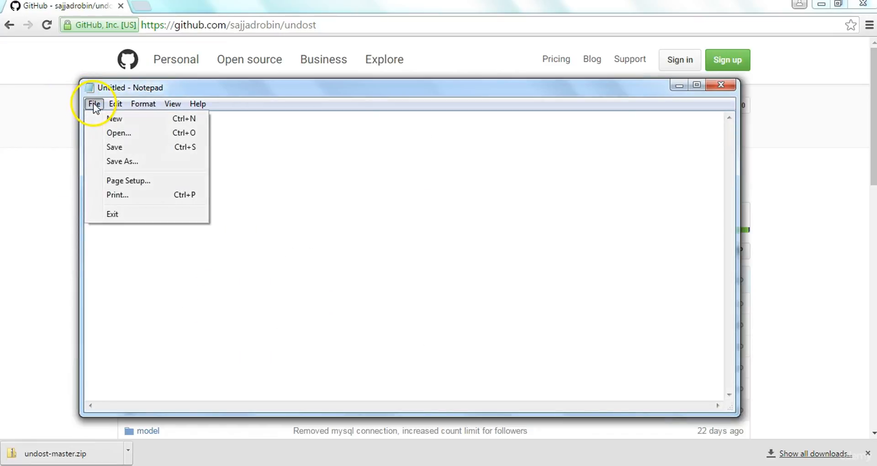
left_click(121, 133)
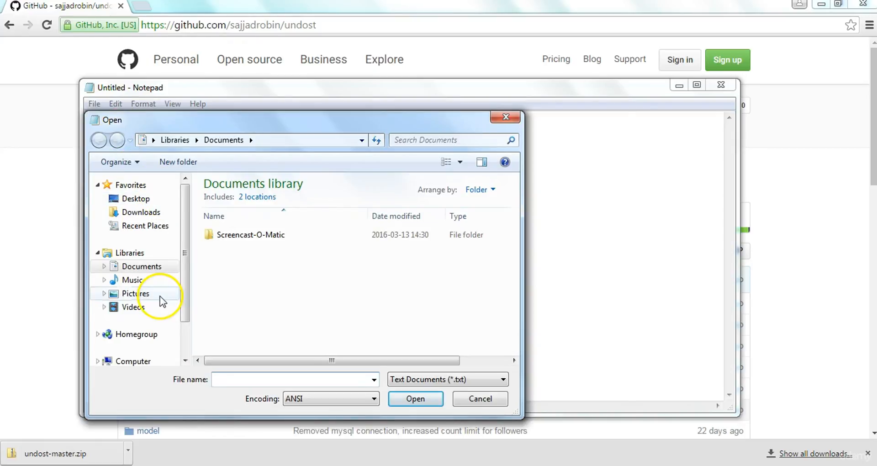
left_click(145, 361)
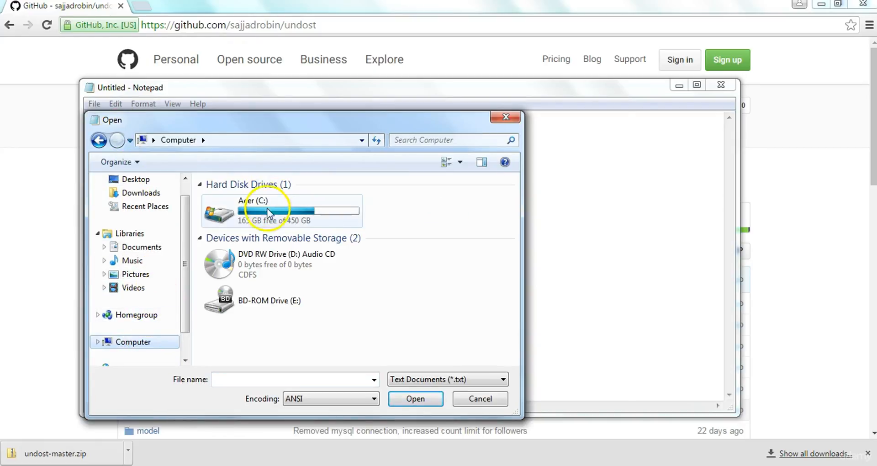
double_click(279, 201)
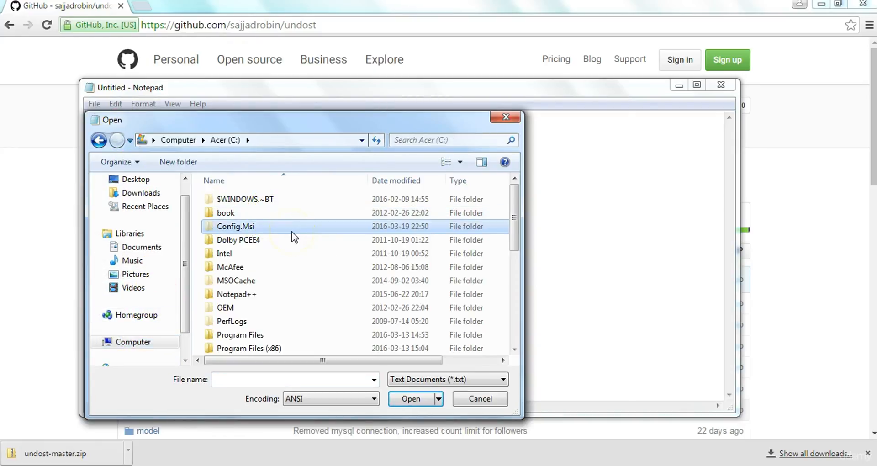
scroll(291, 231, "down", 5)
left_click(251, 199)
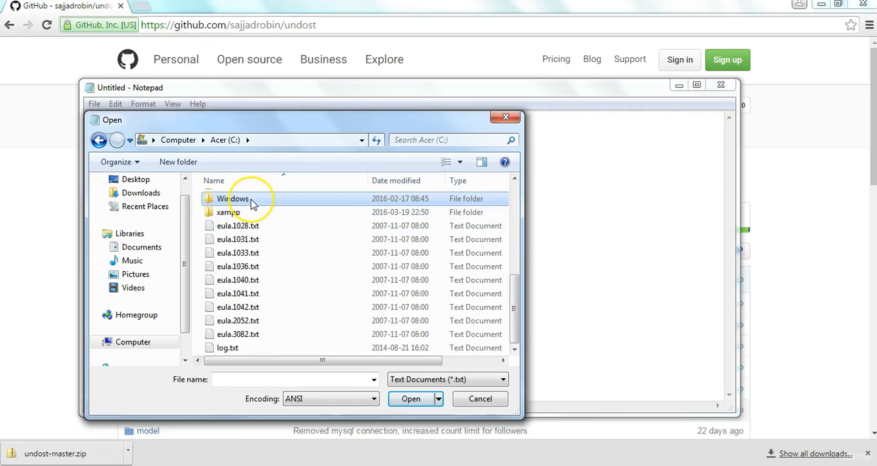
double_click(250, 199)
left_click(251, 221)
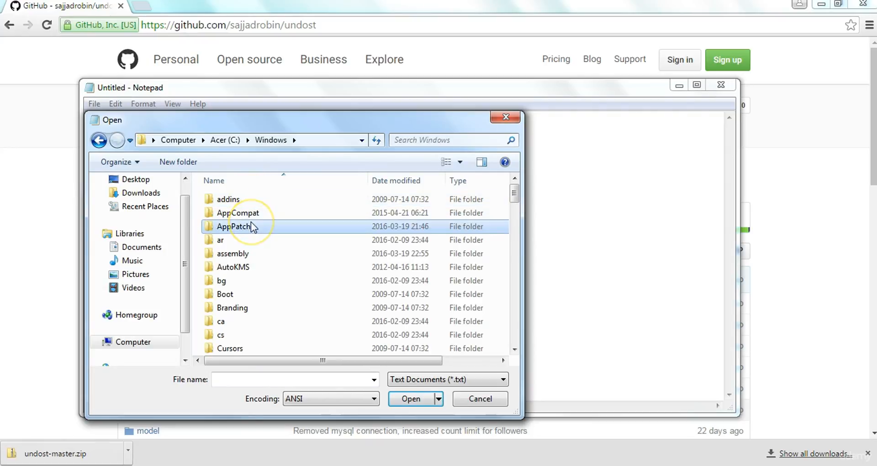
type("sys")
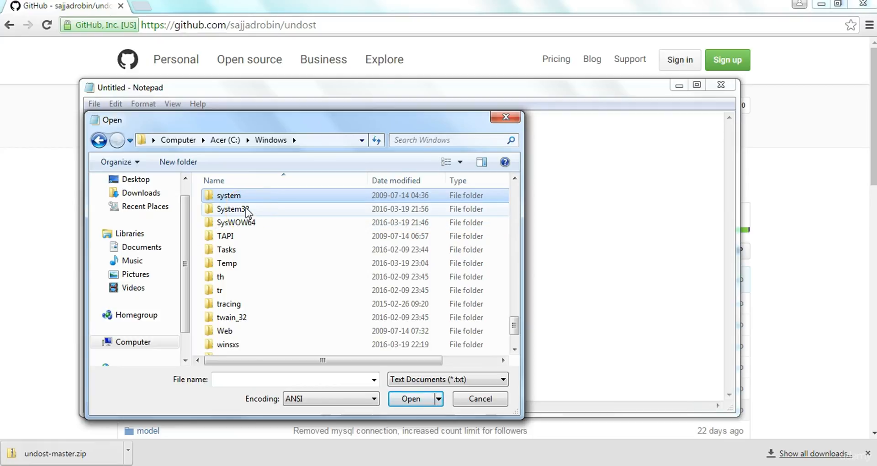
left_click(245, 207)
double_click(245, 208)
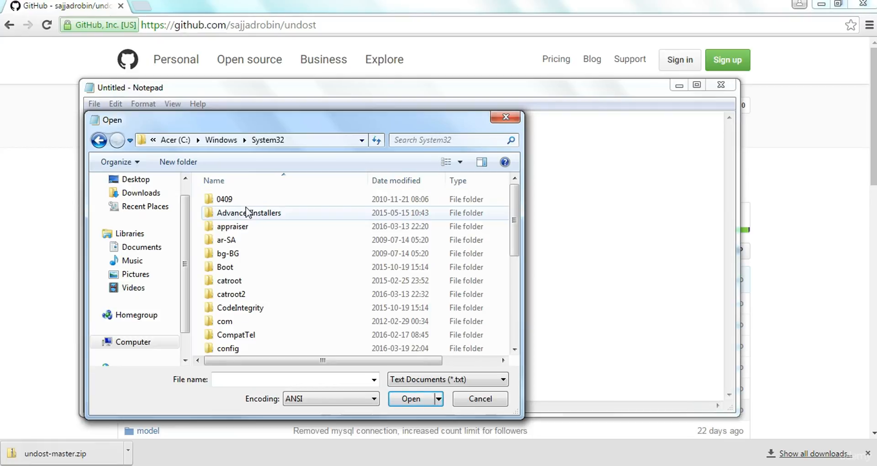
Step: Go into the drivers folder, then its etc subfolder
left_click(235, 238)
type("dr")
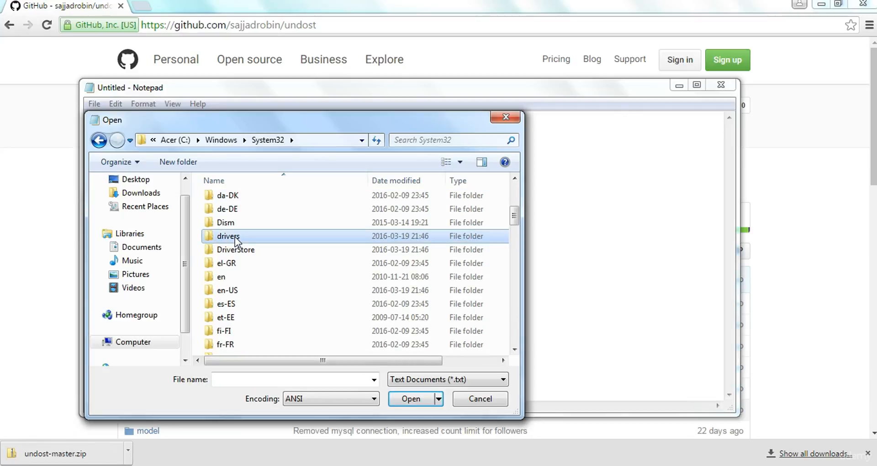
left_click(235, 238)
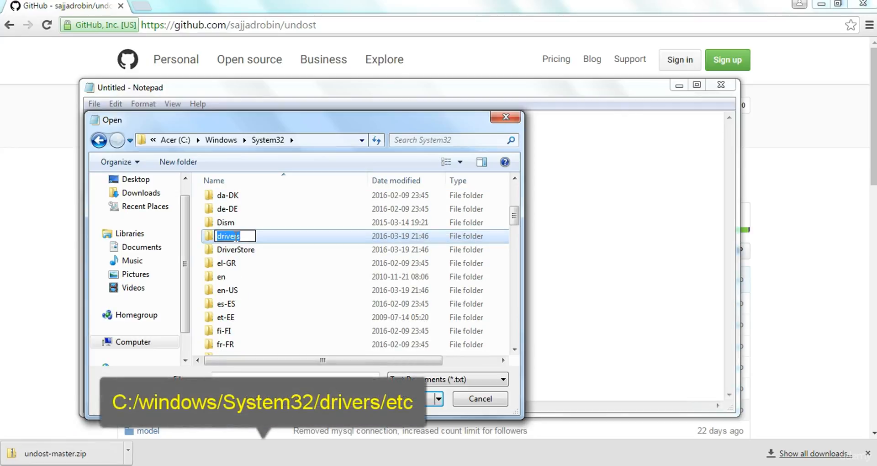
left_click(270, 233)
left_click(227, 237)
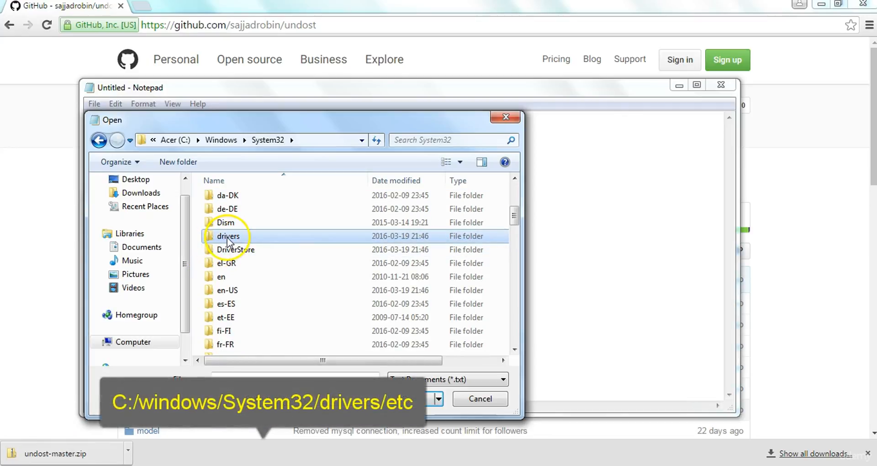
double_click(226, 237)
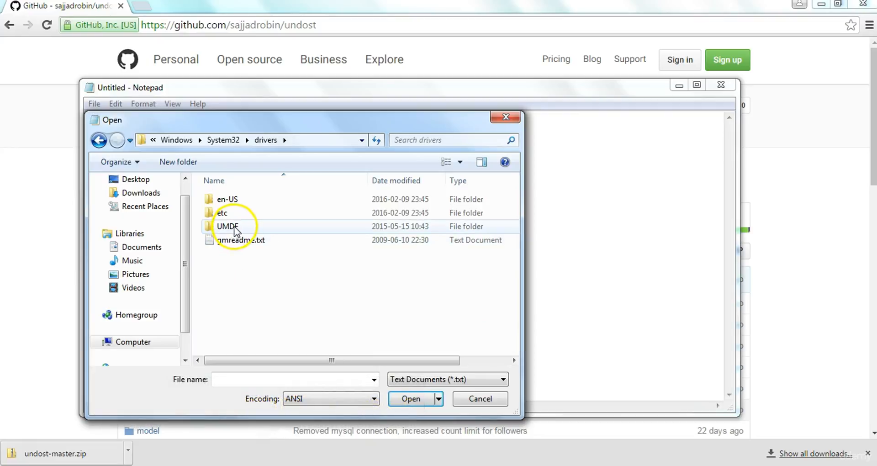
left_click(224, 214)
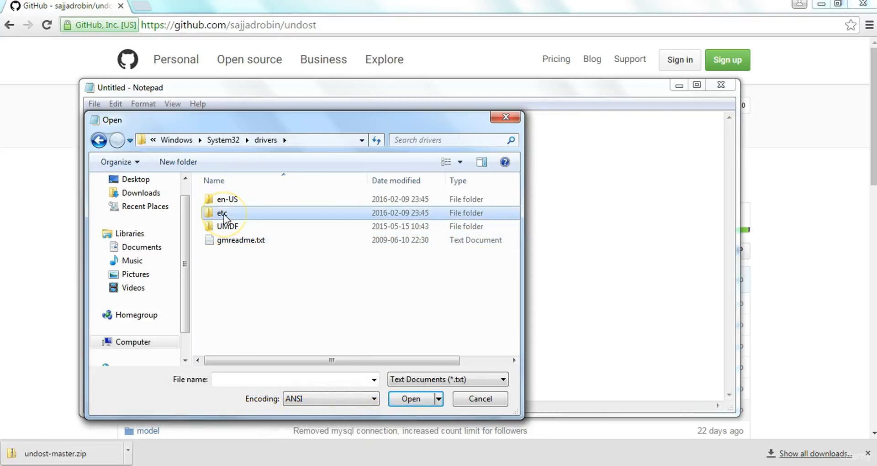
double_click(224, 214)
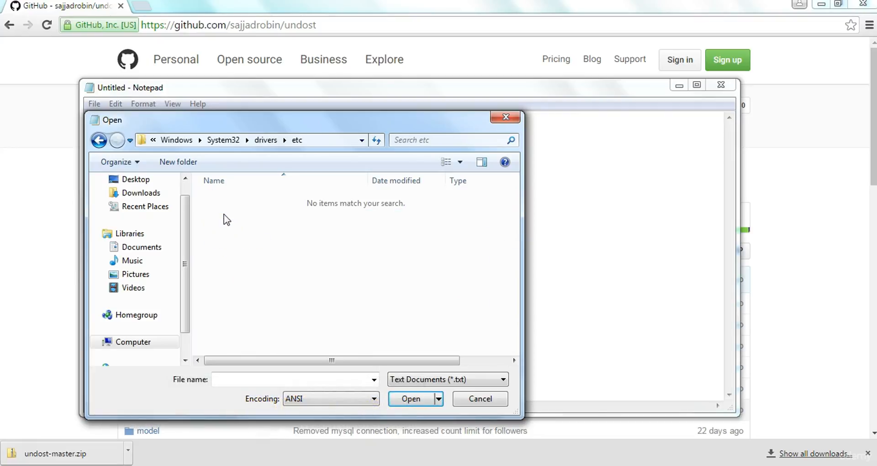
Step: Switch the file filter to All Files (*.*) and open the hosts file
left_click(462, 379)
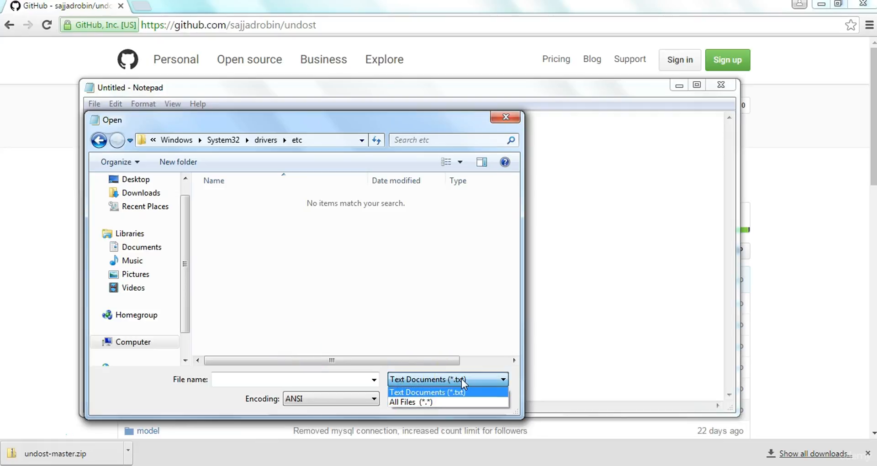
left_click(448, 401)
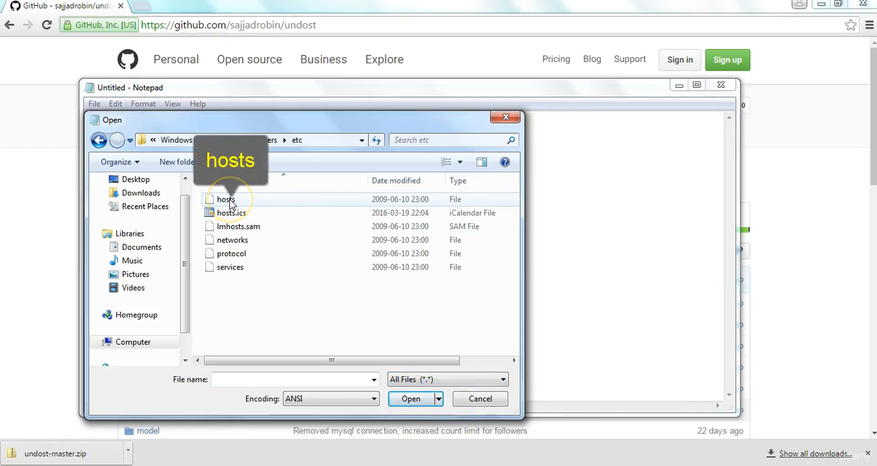
left_click(229, 200)
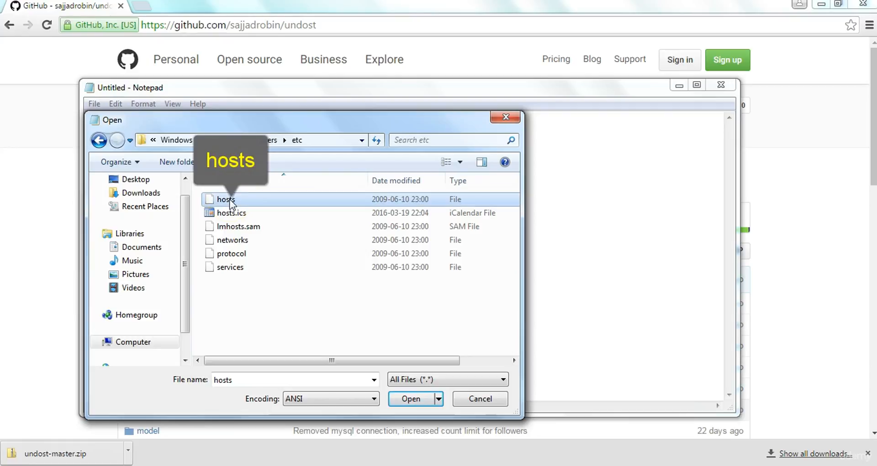
left_click(413, 399)
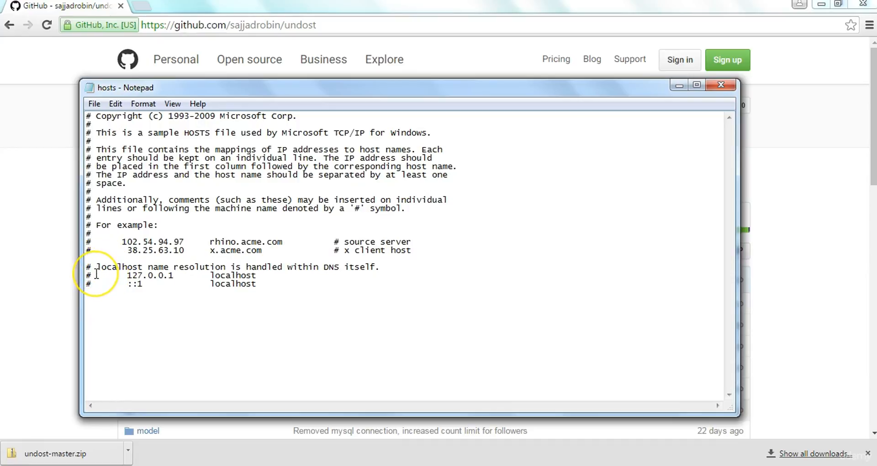
Step: Uncomment the 127.0.0.1 localhost line in the hosts file
left_click(96, 274)
key("BackSpace")
key("Right")
key("Right")
key("Left")
Step: Add a '127.0.0.1<Tab>local.undost.com' entry and close the hosts file
key("Tab")
type("27")
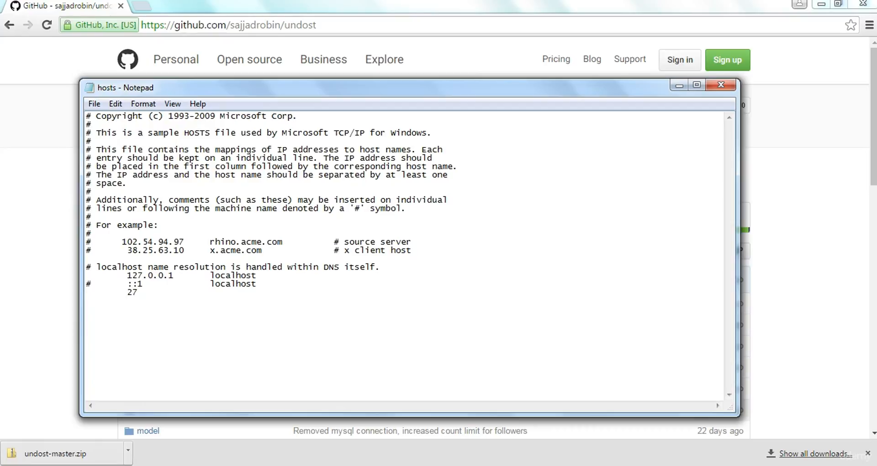
key("BackSpace")
key("BackSpace")
type("127.0.0.1")
key("Tab")
type("local.undost.com")
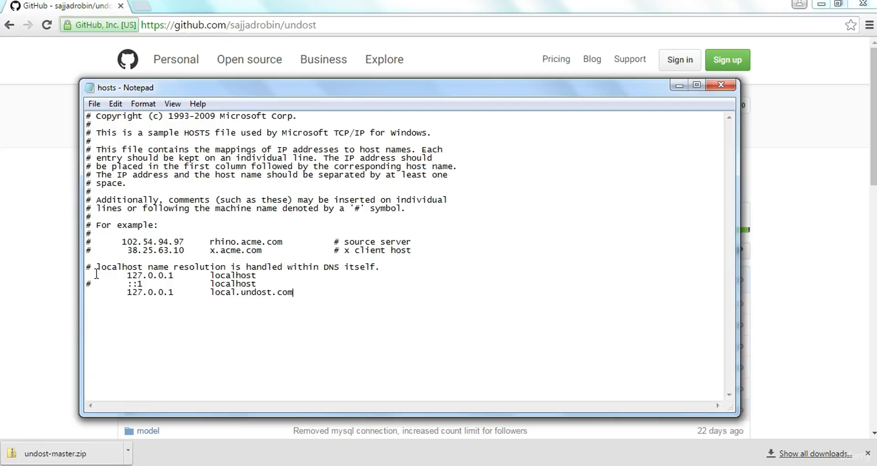
left_click(720, 85)
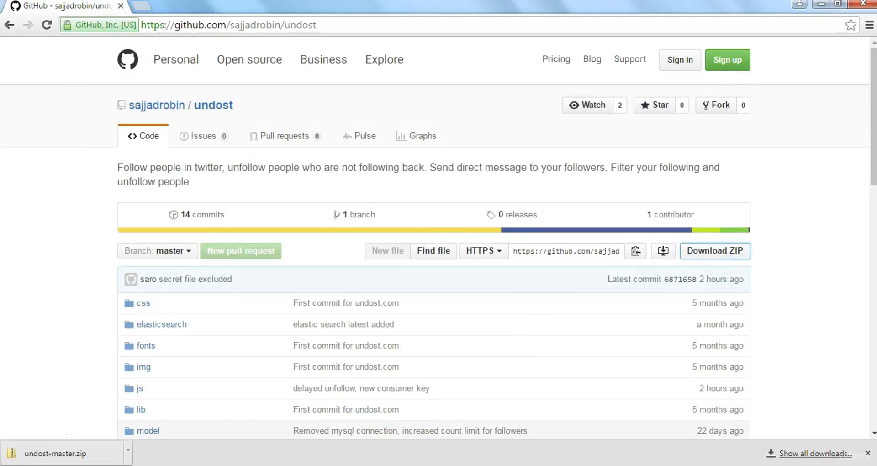
Step: Stop and restart Apache in the XAMPP Control Panel
key("alt+Tab")
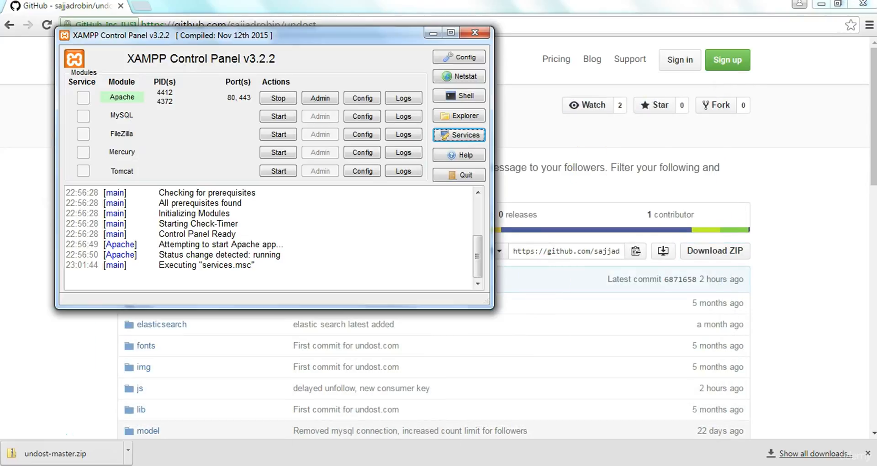
left_click(279, 99)
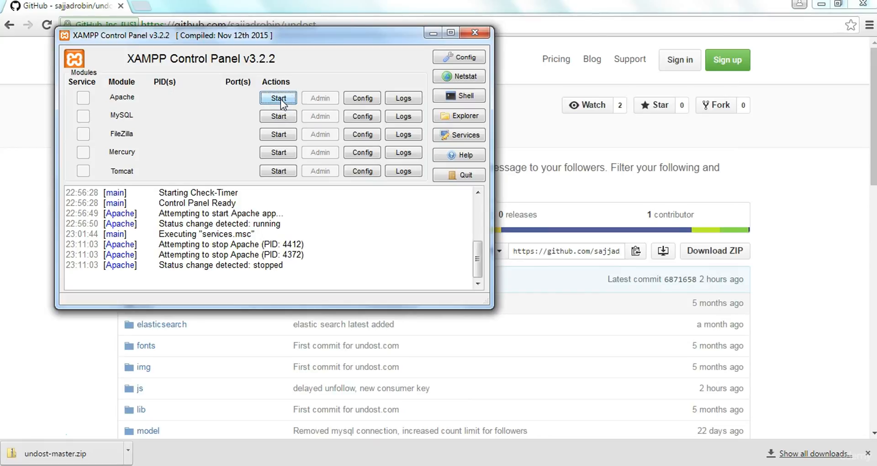
left_click(279, 99)
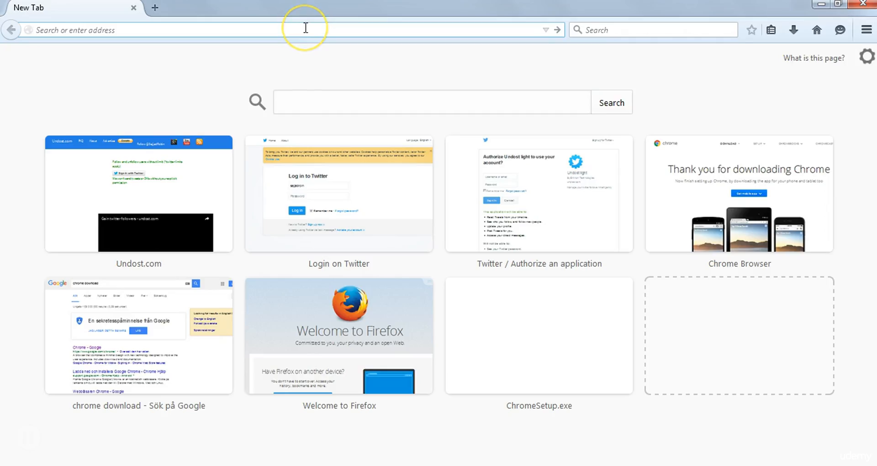
left_click(306, 28)
Step: Load local.undost.com in Firefox and choose Sign in with Twitter
type("local.undost.com/")
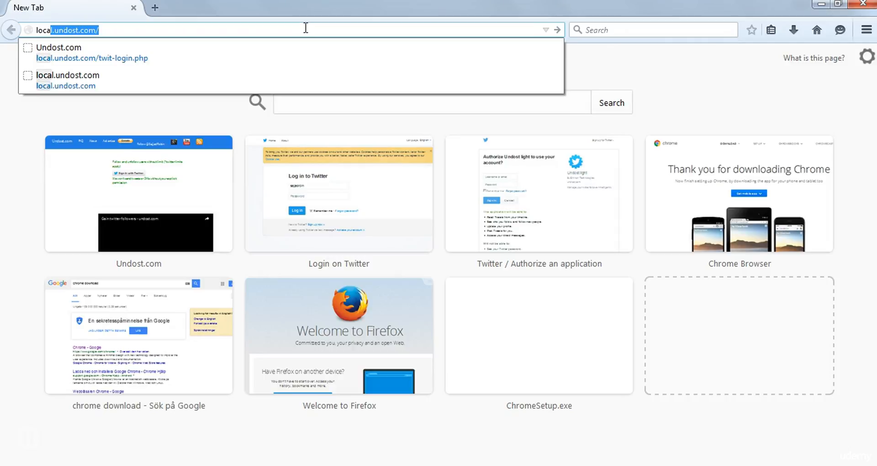
key("Return")
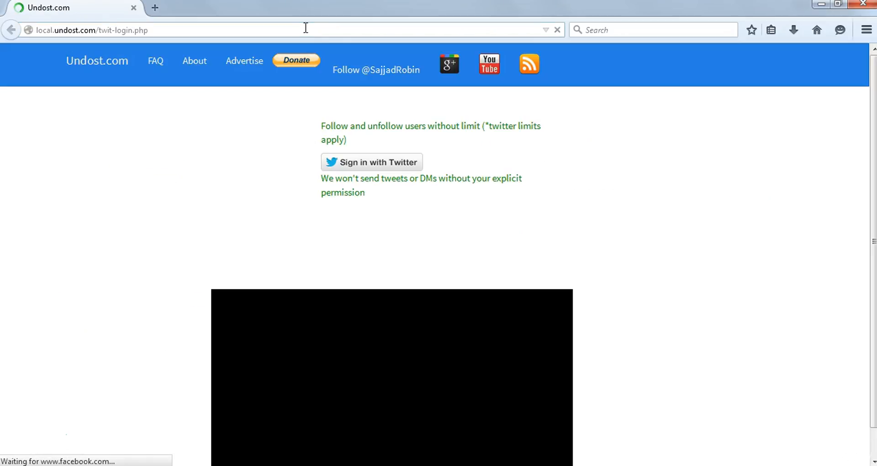
left_click(383, 167)
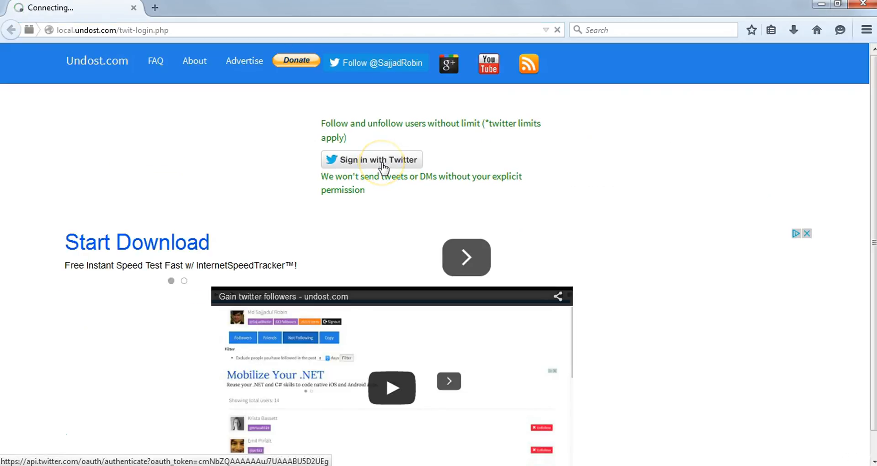
left_click(382, 167)
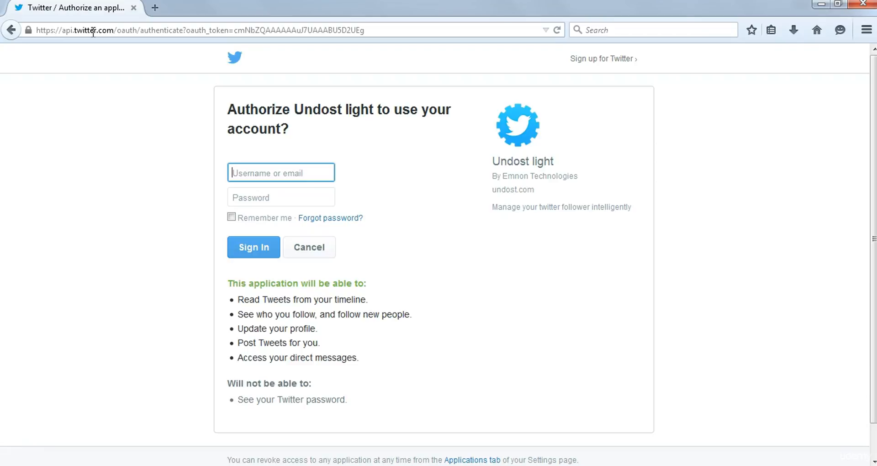
Step: Log in with the Twitter username and password, then dismiss the remember-password prompt
type("sajjadrobin")
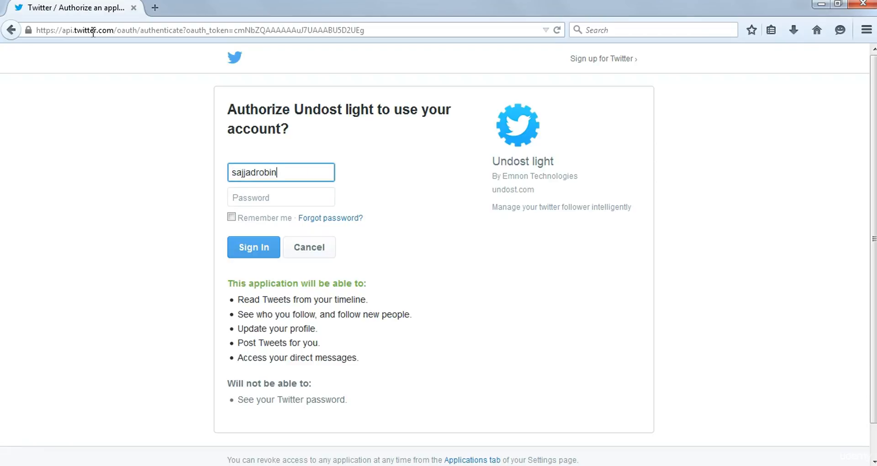
key("Tab")
type("****")
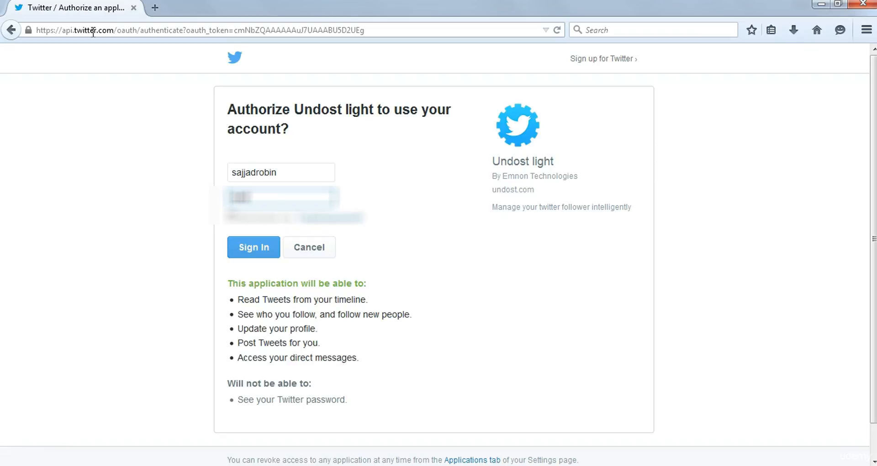
type("*****")
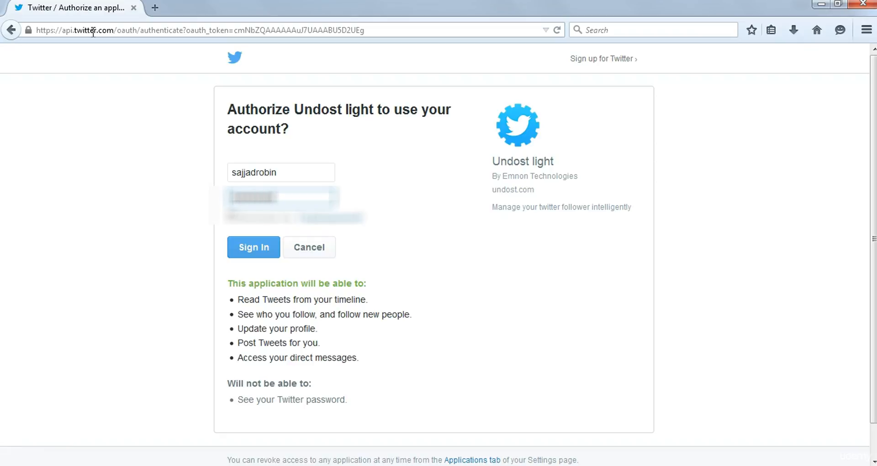
key("Return")
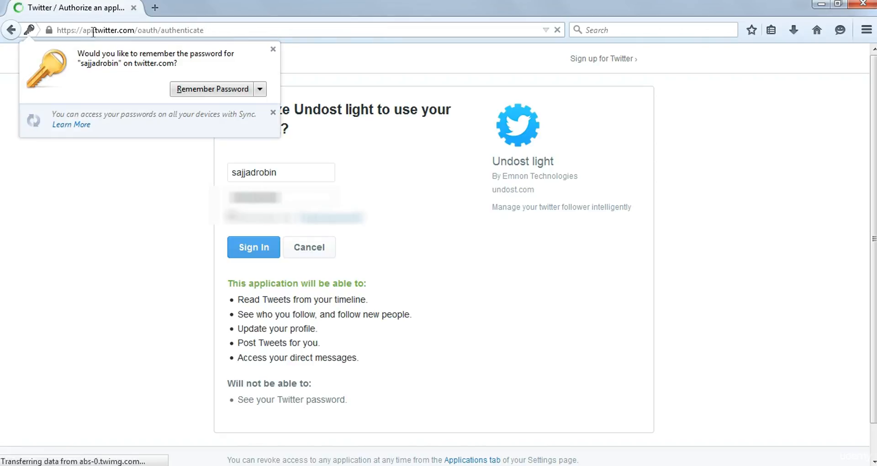
left_click(270, 52)
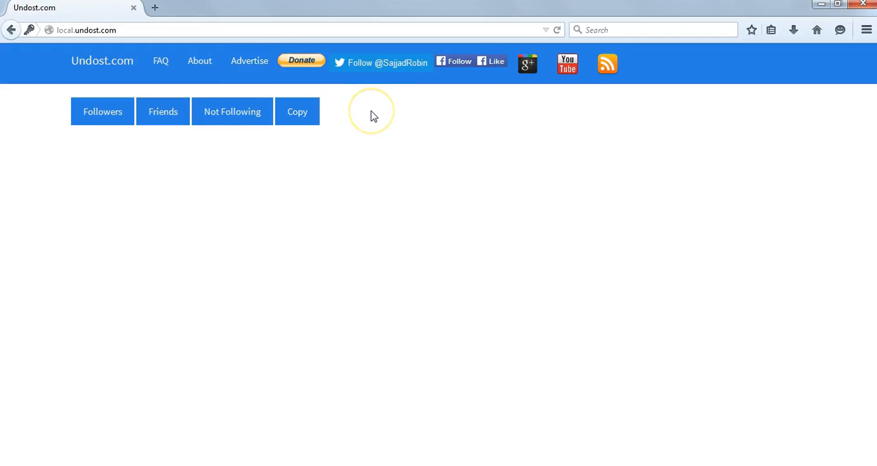